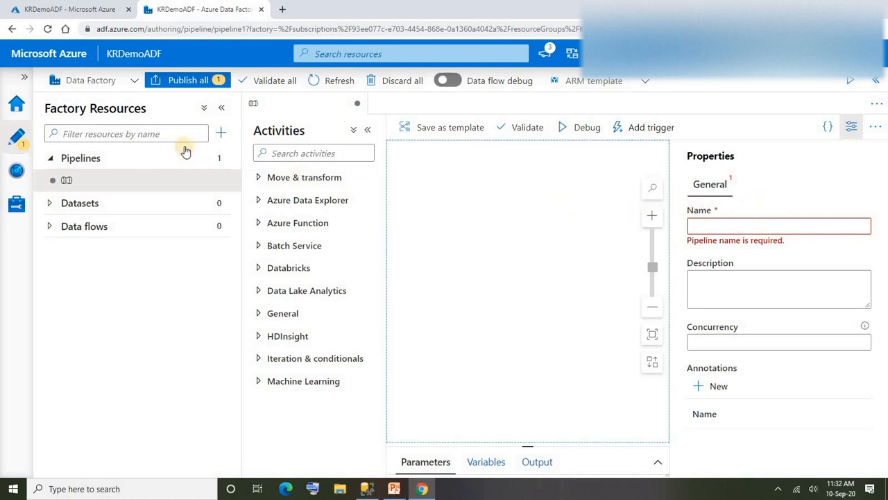
Step: Name the new pipeline "If Activity"
{"action": "left_click", "coordinate": [744, 228]}
{"action": "type", "text": "If Activity"}
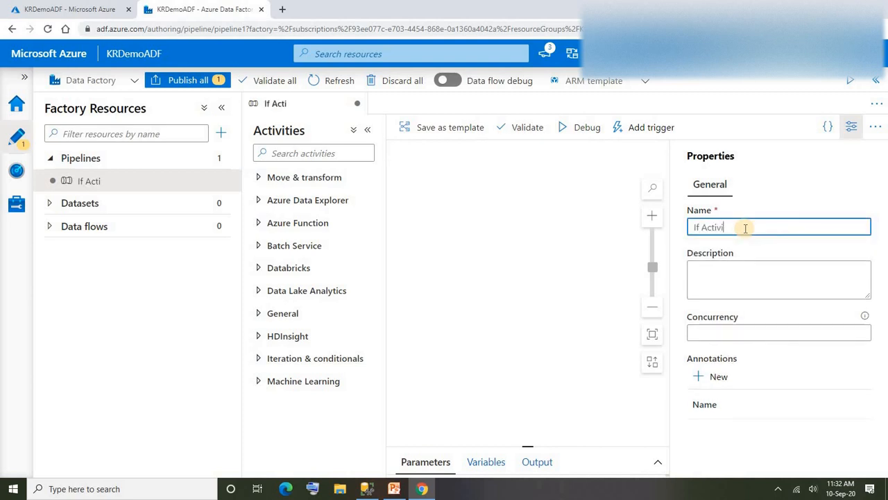
{"action": "left_click", "coordinate": [387, 223]}
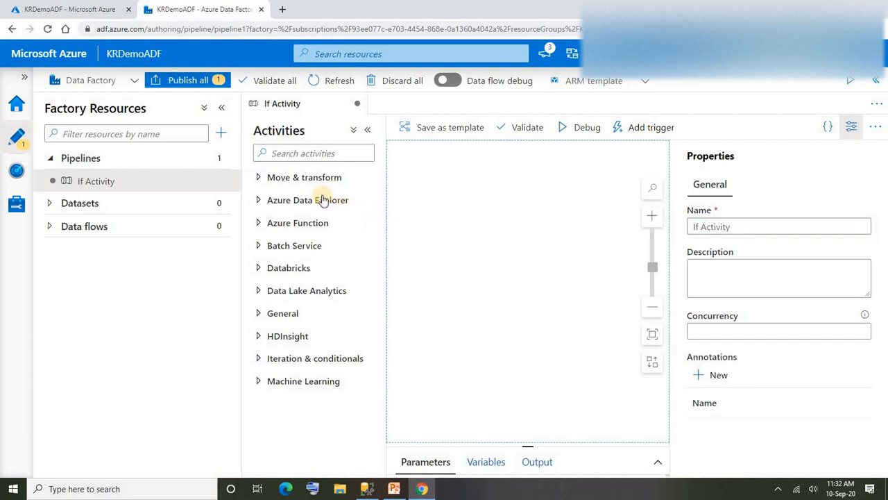
Step: Find the If Condition activity and add it to the pipeline canvas
{"action": "left_click", "coordinate": [276, 154]}
{"action": "type", "text": "if"}
{"action": "left_click_drag", "start_coordinate": [297, 202], "coordinate": [466, 177]}
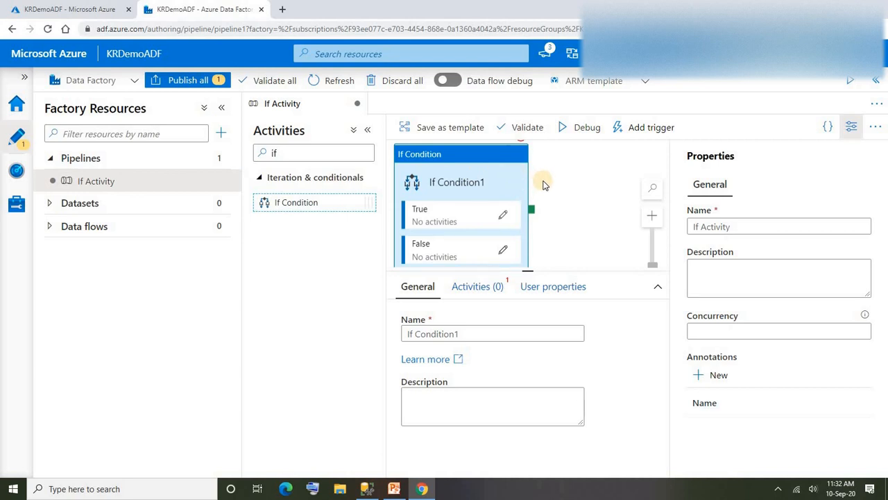
{"action": "left_click", "coordinate": [565, 229]}
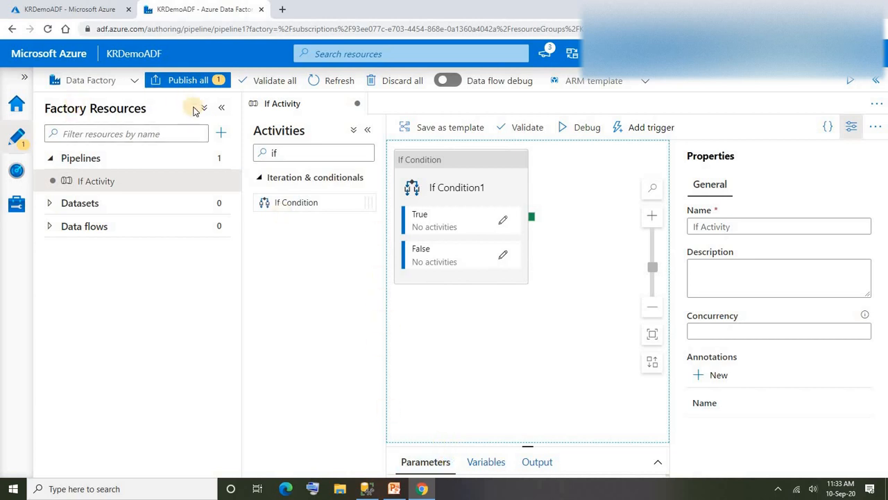
Step: Add a pipeline parameter named target with type Bool and default value true
{"action": "left_click", "coordinate": [221, 107]}
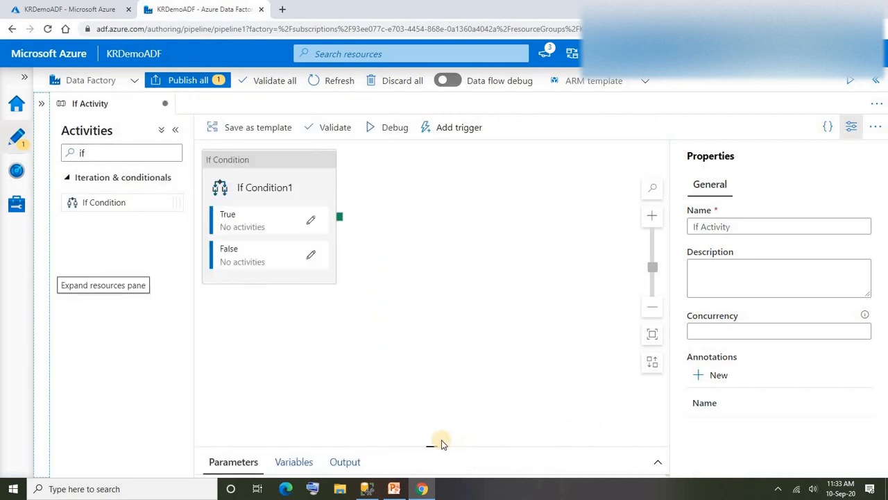
{"action": "left_click_drag", "start_coordinate": [431, 444], "coordinate": [431, 327]}
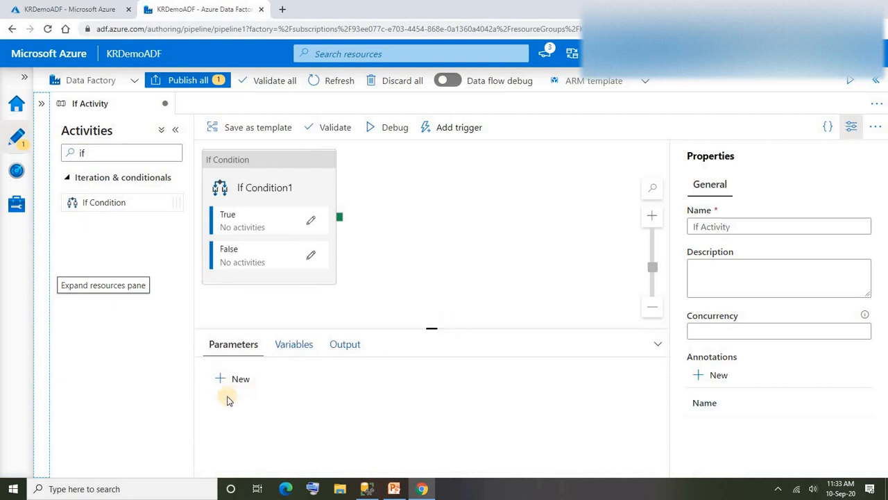
{"action": "left_click", "coordinate": [236, 387]}
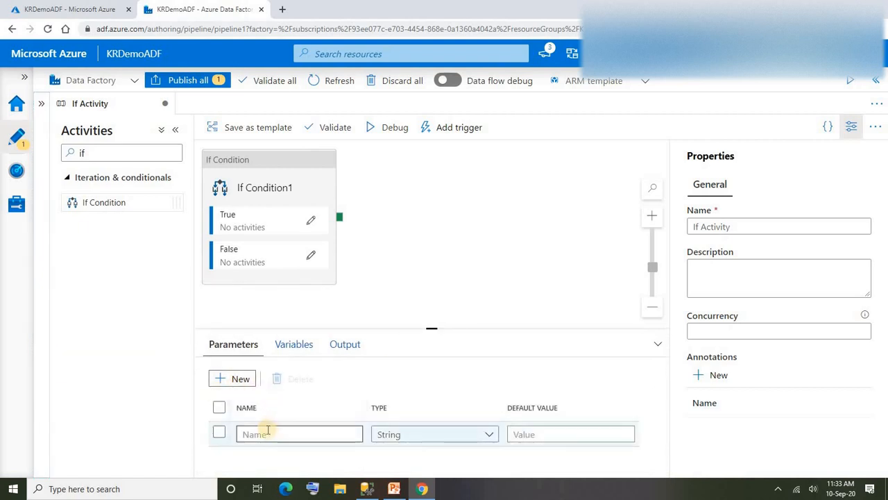
{"action": "left_click", "coordinate": [268, 432]}
{"action": "type", "text": "ta"}
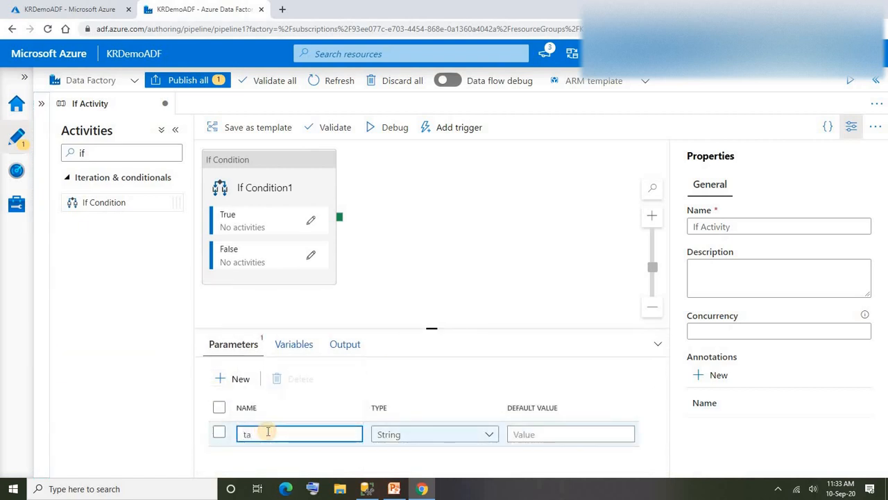
{"action": "type", "text": "rget"}
{"action": "left_click", "coordinate": [480, 442]}
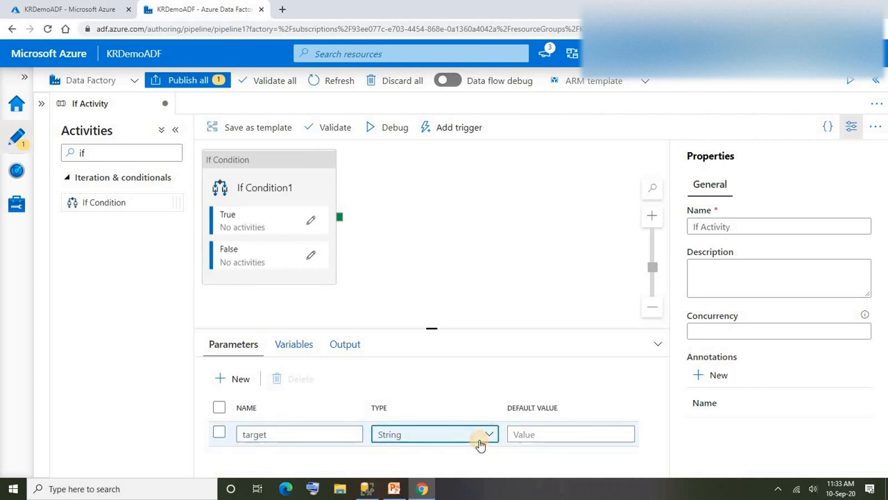
{"action": "type", "text": "bo"}
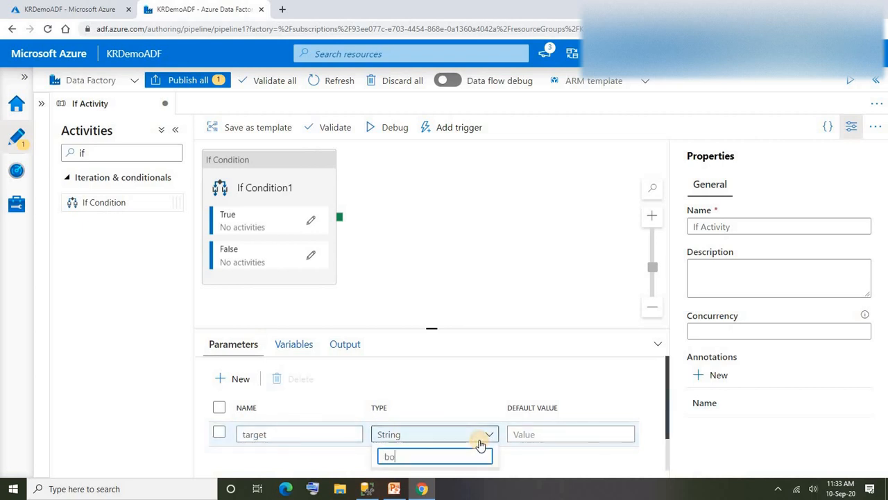
{"action": "type", "text": "ol"}
{"action": "key", "text": "Return"}
{"action": "left_click", "coordinate": [515, 434]}
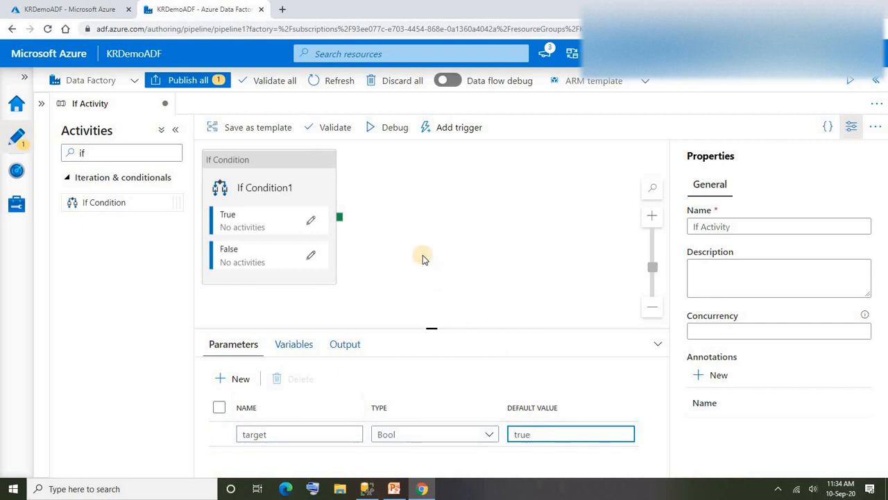
{"action": "left_click", "coordinate": [258, 157]}
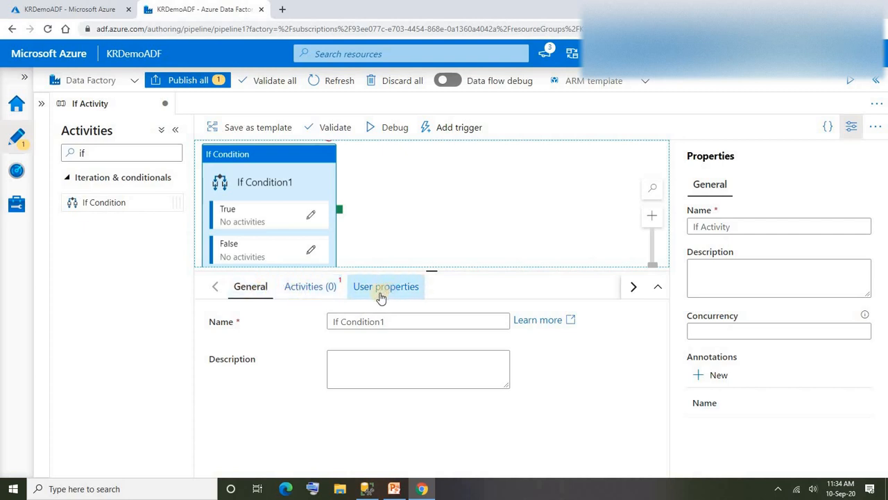
{"action": "left_click_drag", "start_coordinate": [392, 320], "coordinate": [297, 312]}
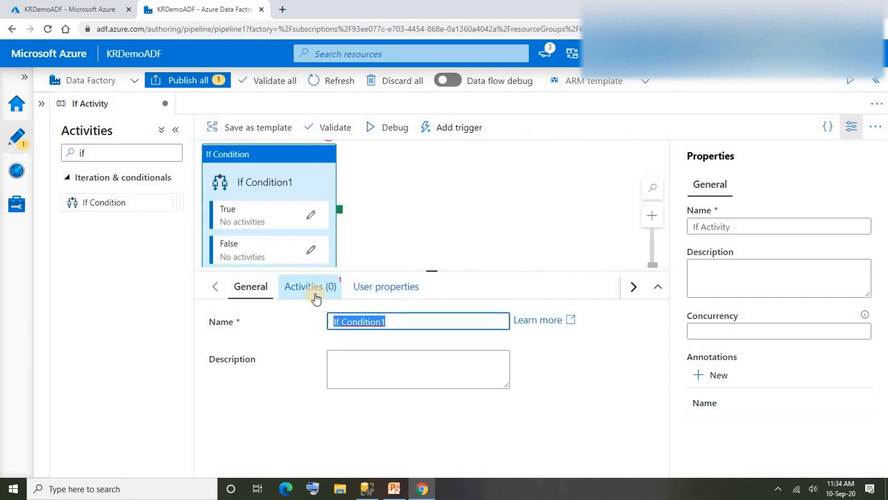
{"action": "left_click", "coordinate": [316, 297]}
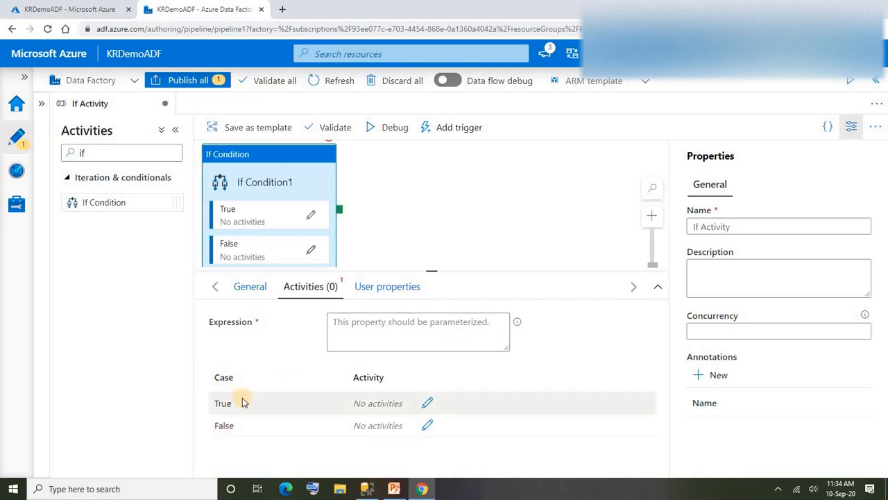
{"action": "left_click", "coordinate": [426, 332]}
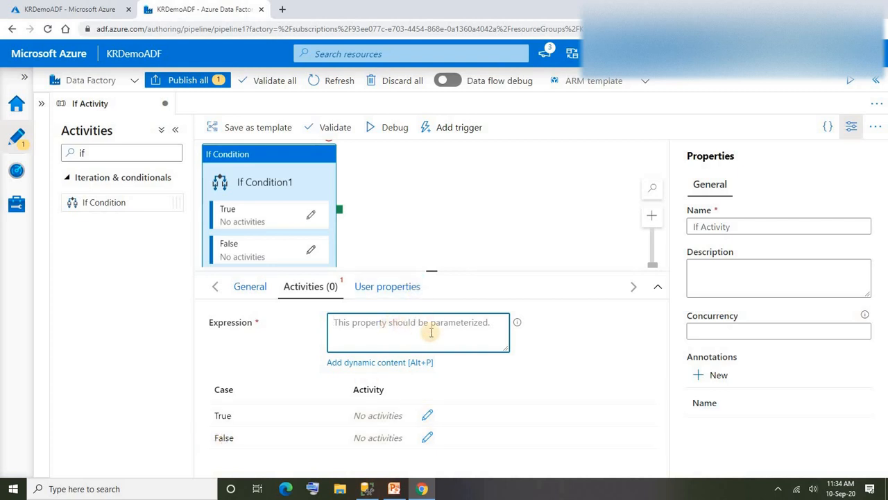
{"action": "left_click", "coordinate": [407, 362]}
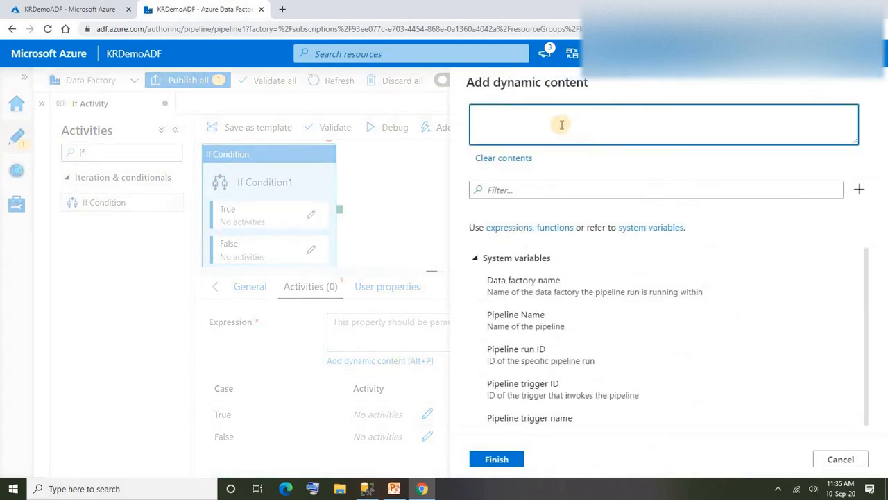
{"action": "left_click_drag", "start_coordinate": [867, 259], "coordinate": [867, 352]}
{"action": "scroll", "coordinate": [494, 388], "scroll_direction": "down", "scroll_amount": 2}
{"action": "left_click", "coordinate": [499, 417]}
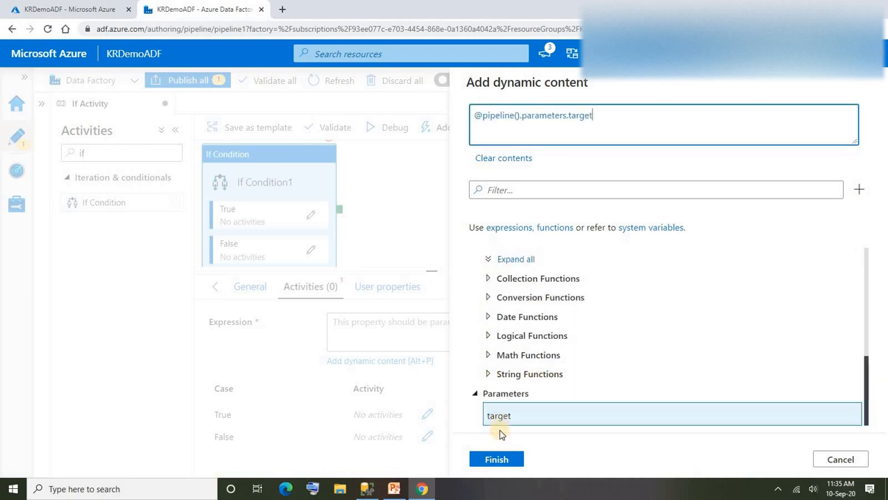
{"action": "left_click", "coordinate": [494, 459]}
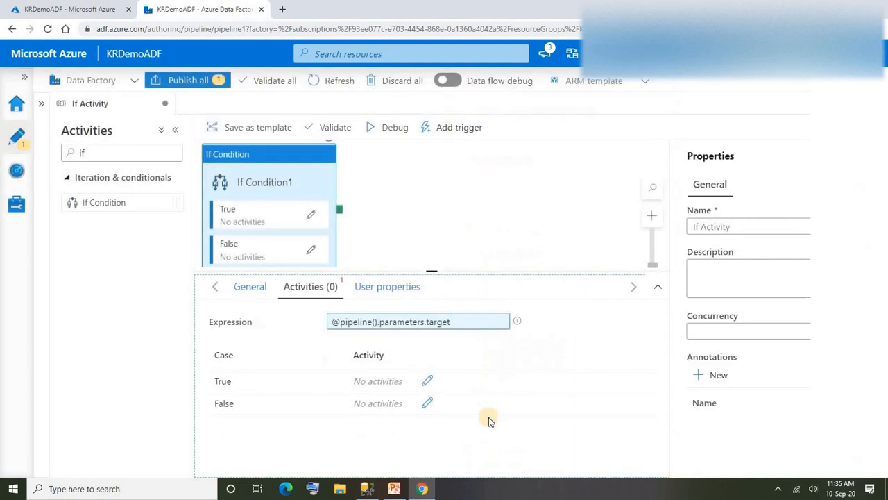
Step: Add a Copy data activity to the True case of the If Condition
{"action": "left_click", "coordinate": [426, 382]}
{"action": "left_click", "coordinate": [311, 240]}
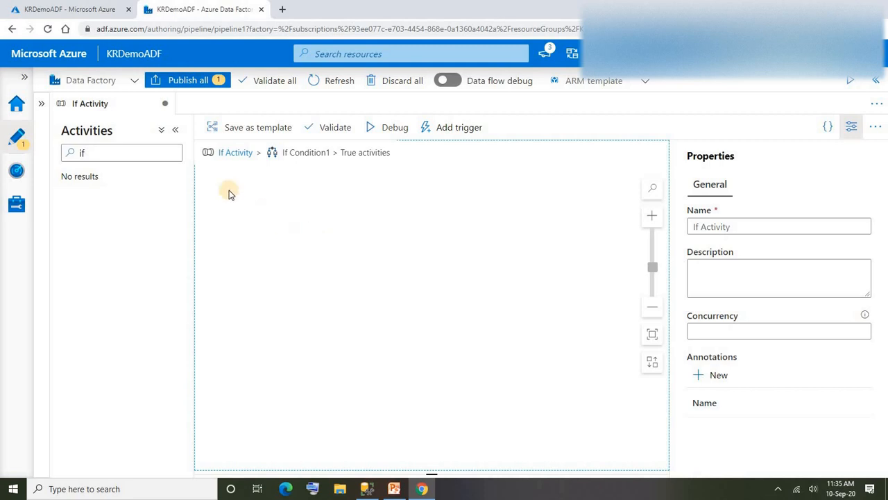
{"action": "left_click", "coordinate": [98, 154]}
{"action": "key", "text": "BackSpace"}
{"action": "key", "text": "BackSpace"}
{"action": "type", "text": "co"}
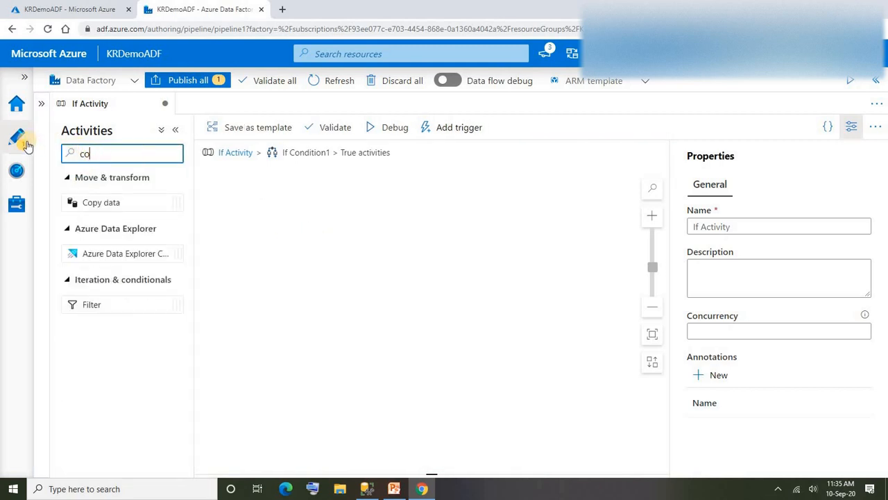
{"action": "left_click_drag", "start_coordinate": [93, 205], "coordinate": [299, 207]}
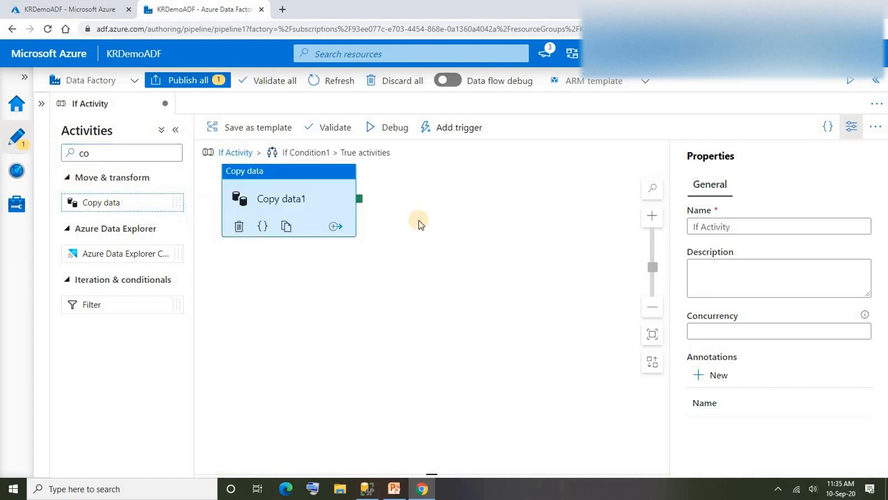
{"action": "left_click", "coordinate": [322, 177]}
{"action": "left_click_drag", "start_coordinate": [322, 177], "coordinate": [378, 180]}
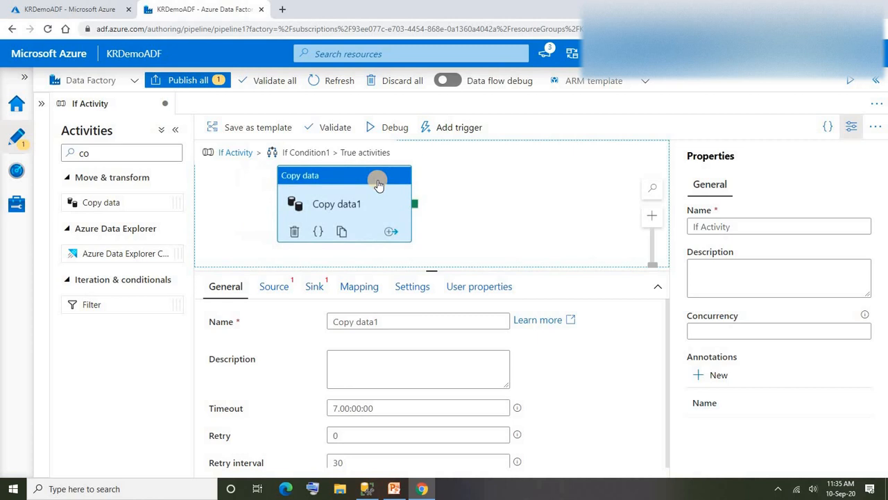
Step: Start a new source dataset for the Copy data activity with Azure SQL Database as its data store
{"action": "left_click", "coordinate": [270, 286]}
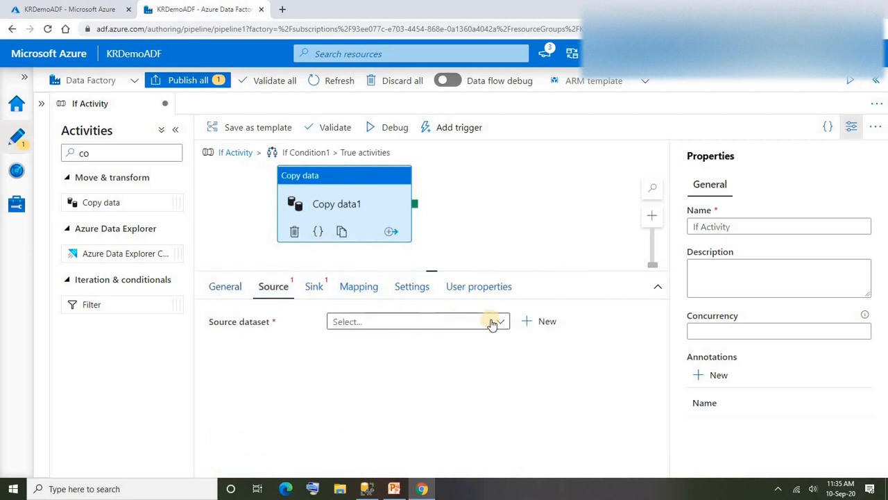
{"action": "left_click", "coordinate": [540, 321]}
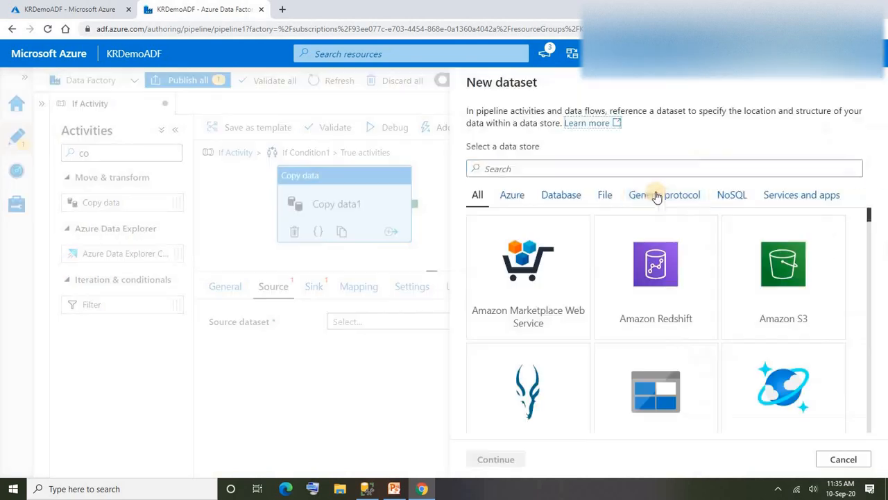
{"action": "type", "text": "azure"}
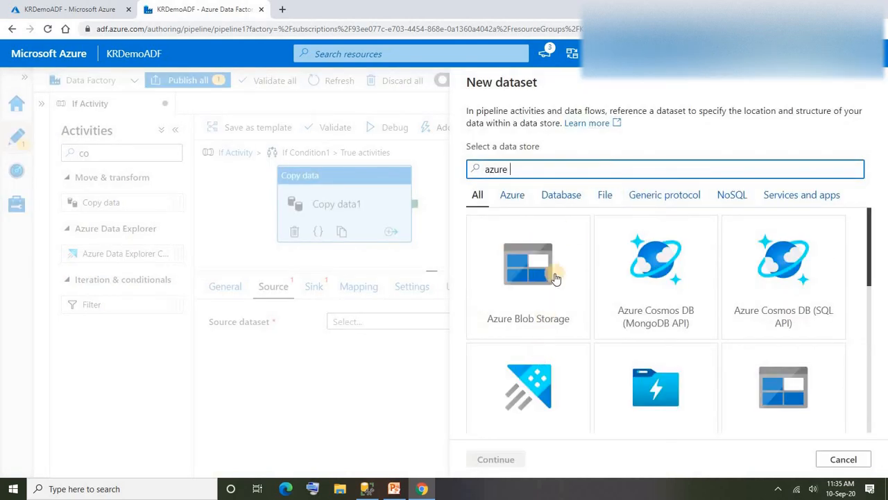
{"action": "type", "text": " sq"}
{"action": "left_click", "coordinate": [507, 296]}
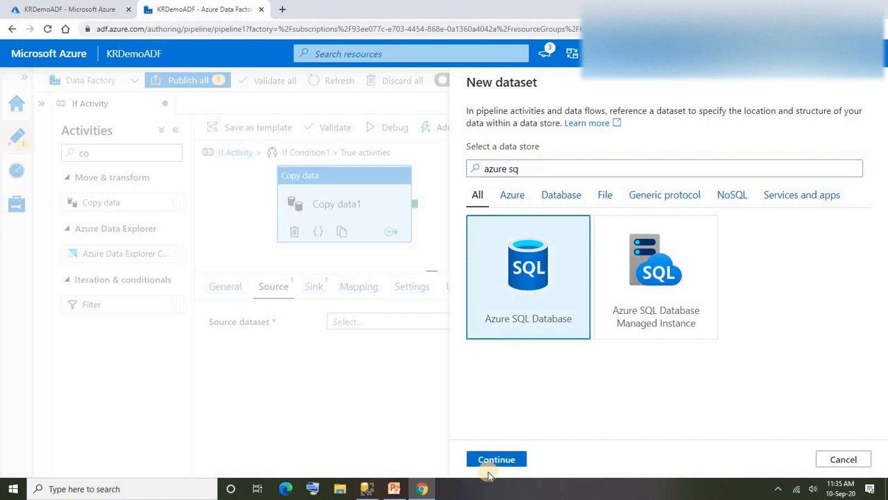
{"action": "left_click", "coordinate": [490, 463]}
Step: Name the source dataset Adworks, link it to the Adworksnew service, and create it with the SalesLT.Address table
{"action": "left_click", "coordinate": [539, 127]}
{"action": "double_click", "coordinate": [521, 126]}
{"action": "type", "text": "Adworks"}
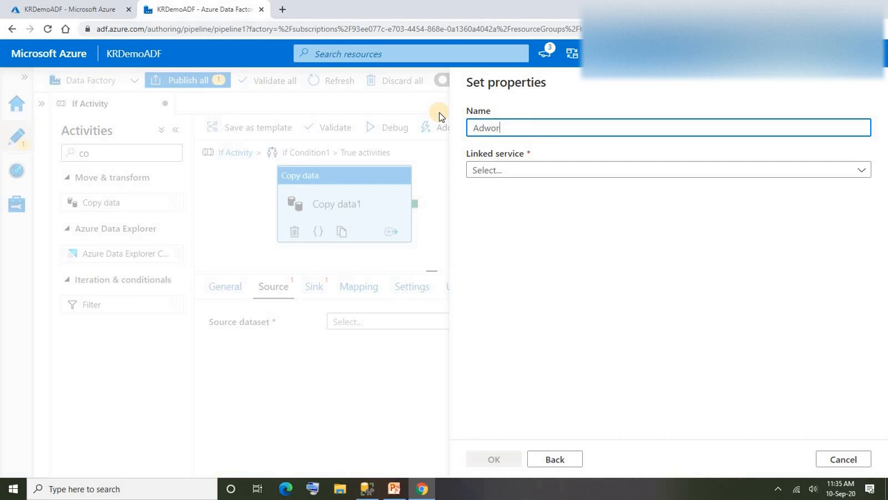
{"action": "left_click", "coordinate": [490, 170]}
{"action": "left_click", "coordinate": [501, 258]}
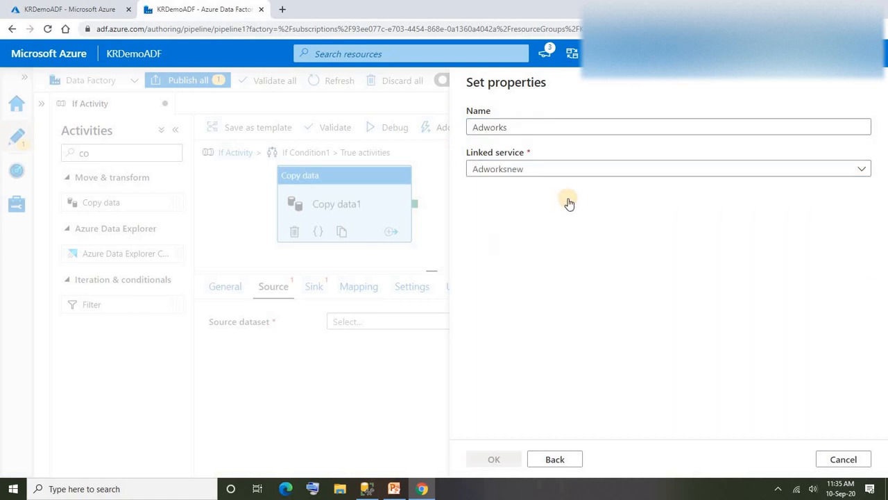
{"action": "left_click", "coordinate": [541, 210]}
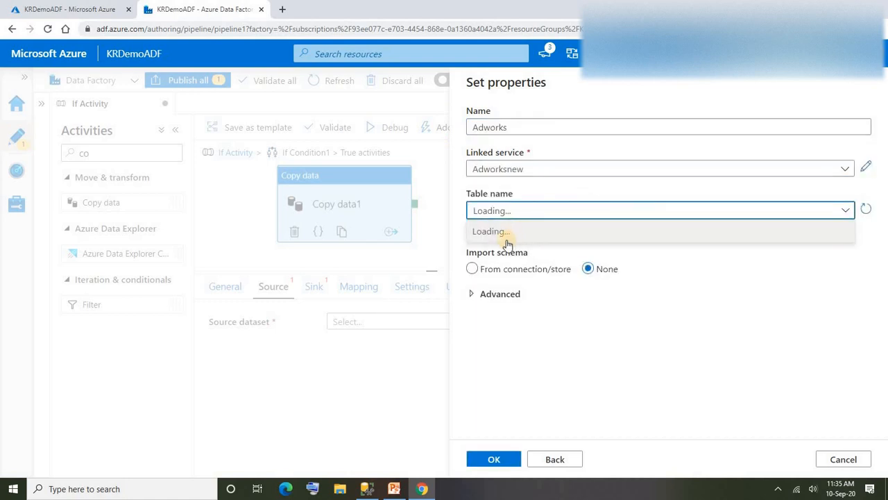
{"action": "left_click", "coordinate": [498, 279]}
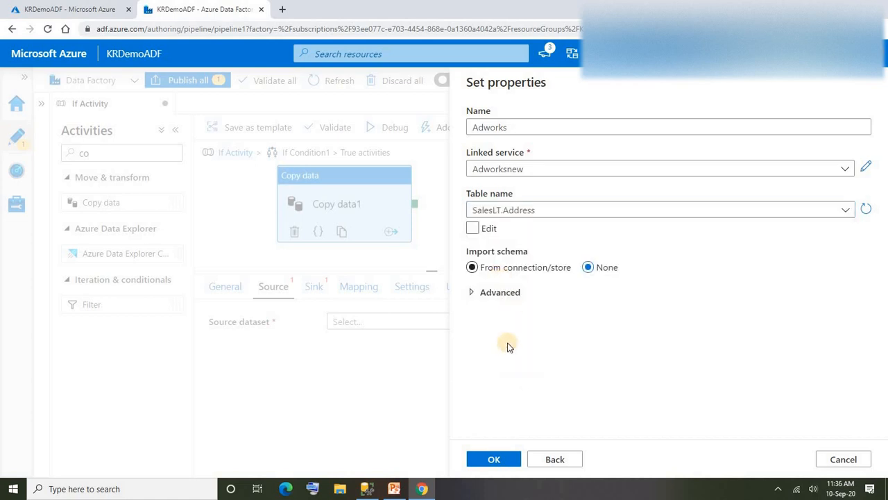
{"action": "left_click", "coordinate": [486, 460]}
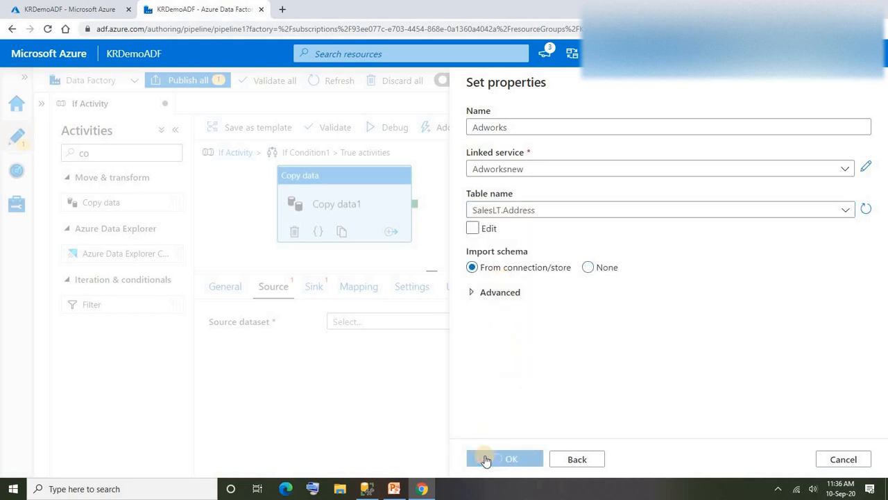
Step: Start a new sink dataset for the Copy data activity with Azure SQL Database as its data store
{"action": "left_click", "coordinate": [314, 286]}
{"action": "left_click", "coordinate": [366, 321]}
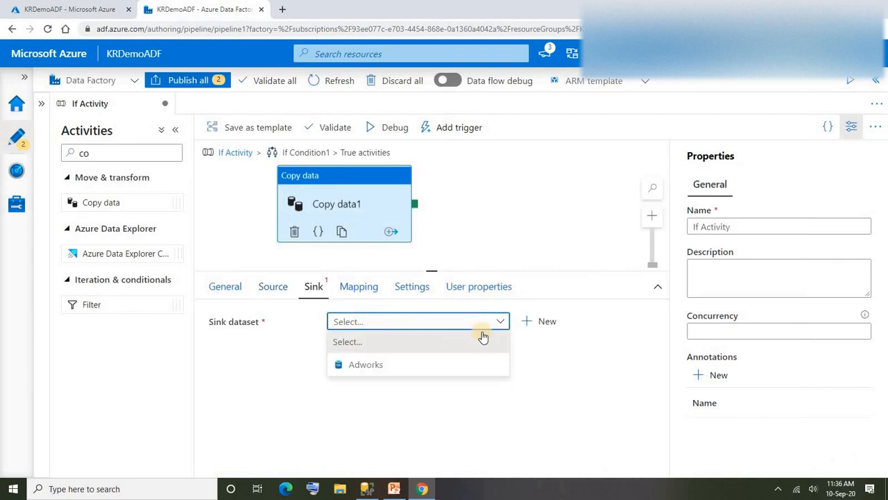
{"action": "left_click", "coordinate": [538, 322]}
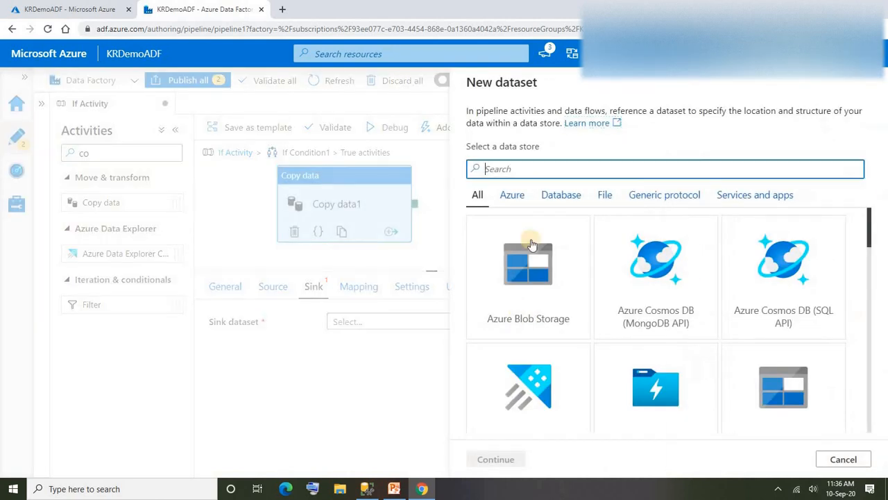
{"action": "left_click", "coordinate": [516, 172]}
{"action": "type", "text": "azure sql"}
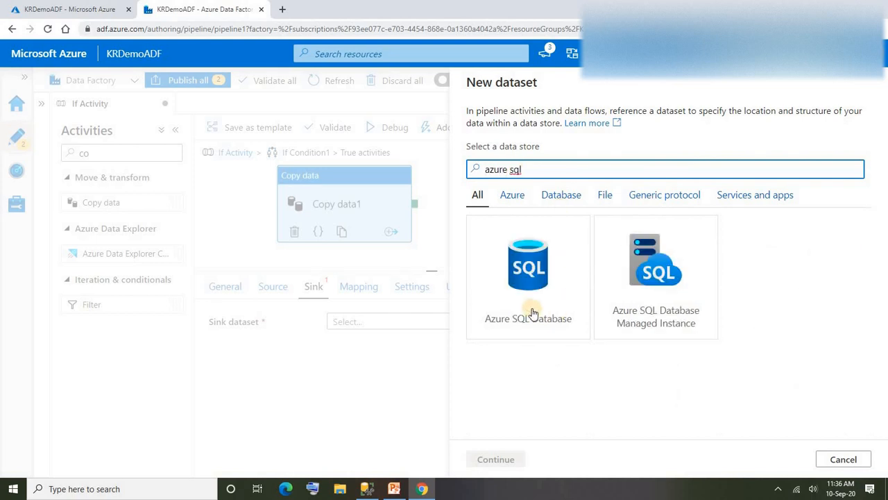
{"action": "left_click", "coordinate": [532, 331]}
{"action": "left_click", "coordinate": [498, 462]}
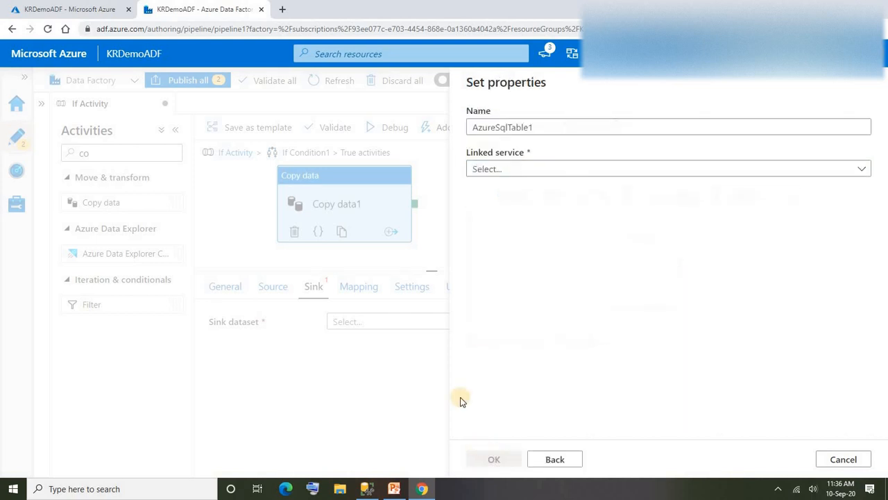
Step: Name the sink dataset Adworks1, link it to the Adworksnew service, and create it with the dbo.address1 table
{"action": "left_click", "coordinate": [542, 124]}
{"action": "left_click_drag", "start_coordinate": [542, 124], "coordinate": [452, 123]}
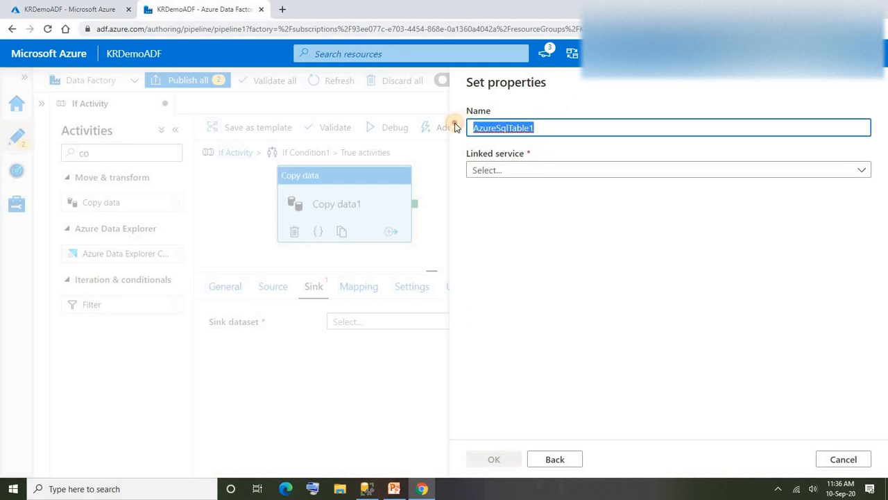
{"action": "type", "text": "A "}
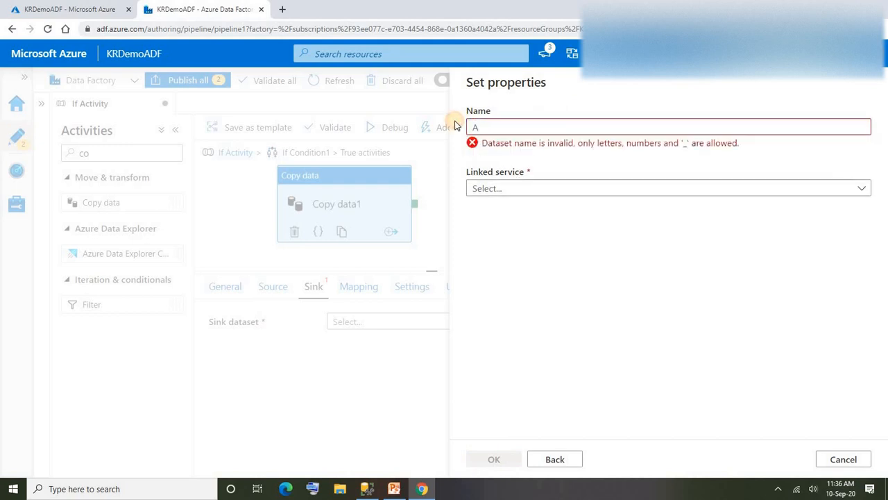
{"action": "type", "text": "works1"}
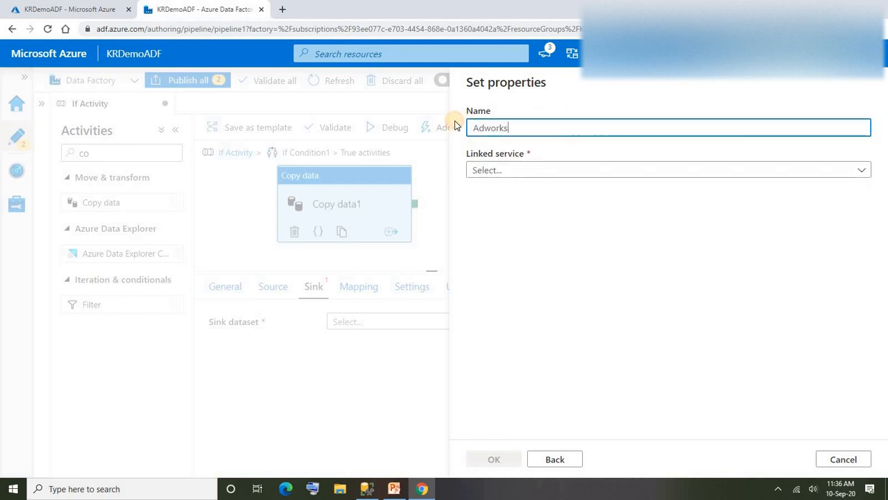
{"action": "left_click", "coordinate": [499, 170]}
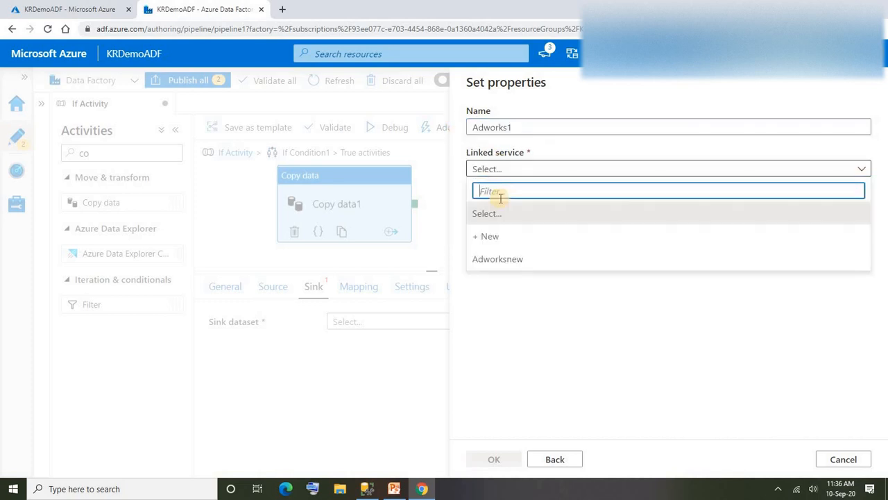
{"action": "left_click", "coordinate": [490, 259]}
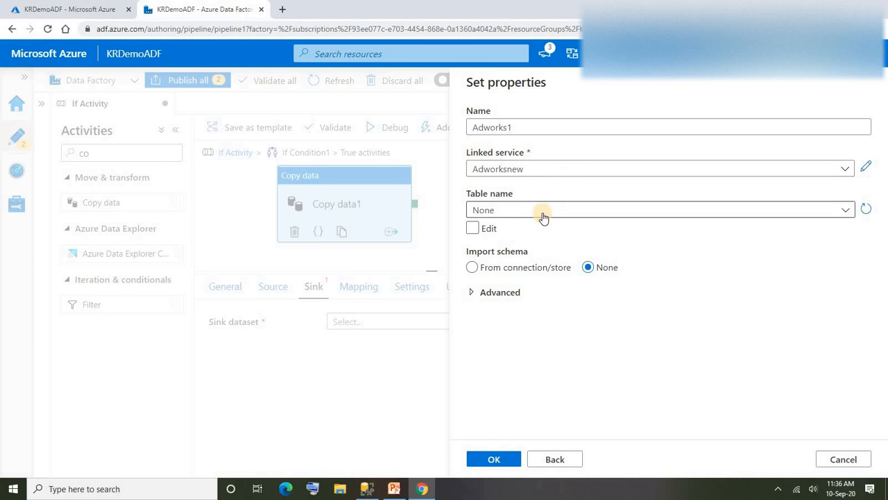
{"action": "left_click", "coordinate": [542, 214]}
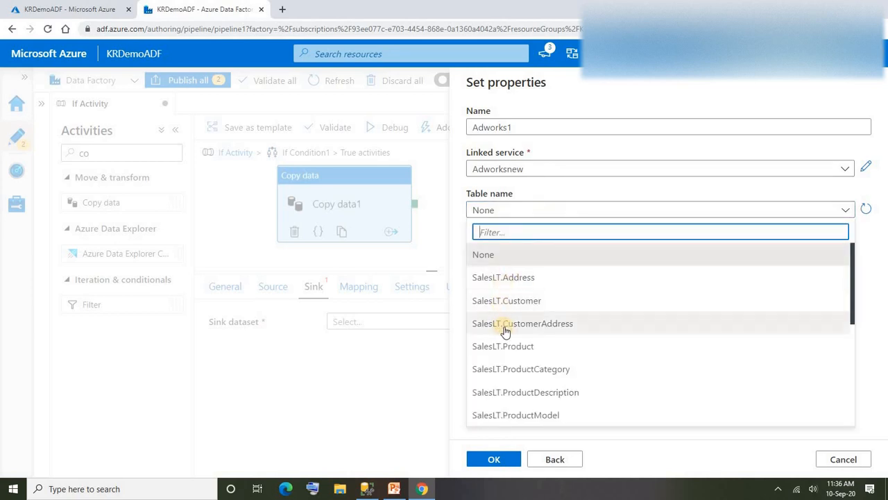
{"action": "type", "text": "add"}
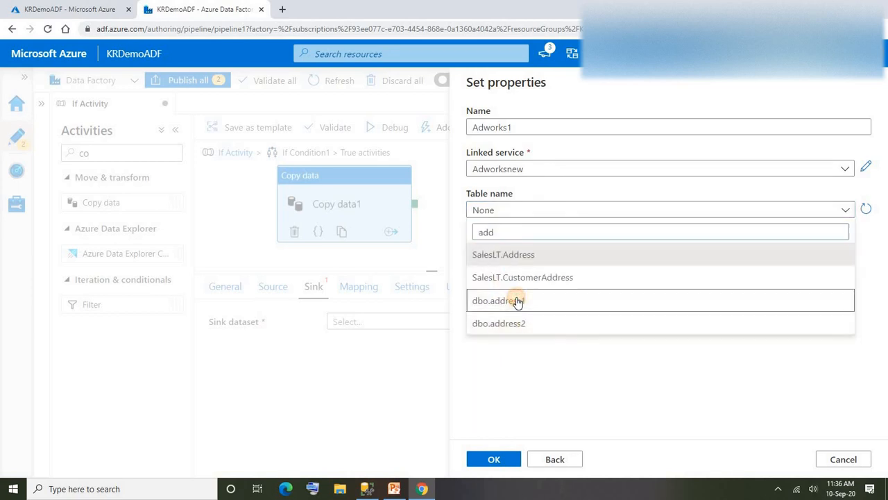
{"action": "left_click", "coordinate": [512, 301]}
{"action": "left_click", "coordinate": [486, 458]}
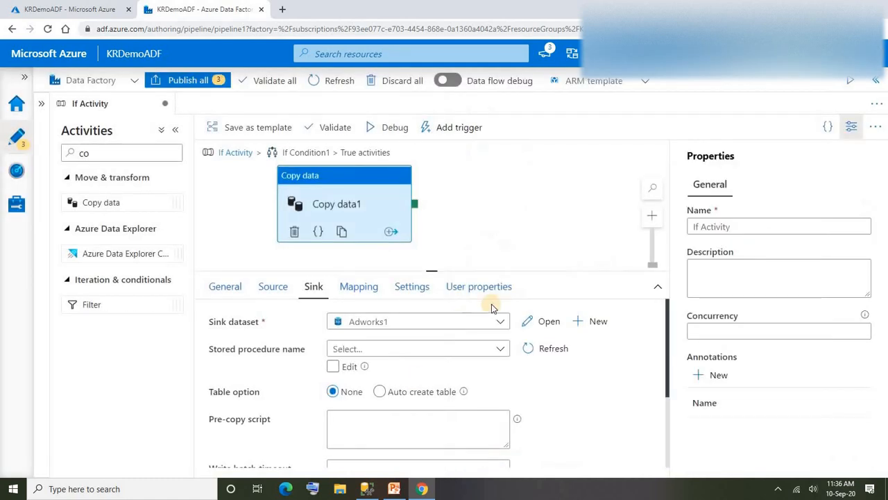
Step: Import the source and sink schemas into the column mapping of the True case's Copy data activity
{"action": "left_click", "coordinate": [354, 296]}
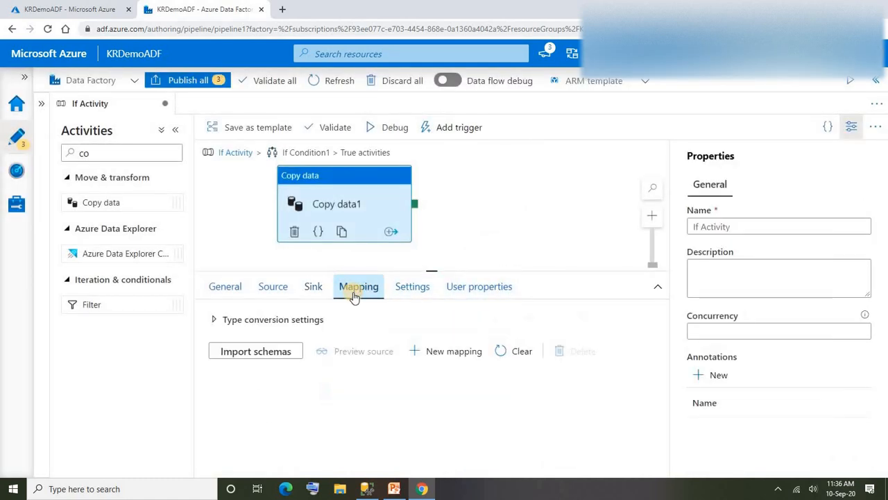
{"action": "left_click", "coordinate": [270, 358]}
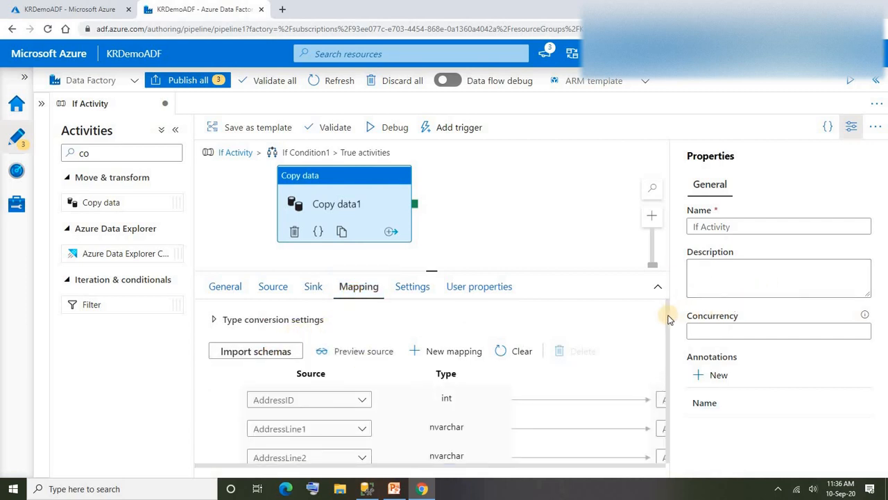
{"action": "mouse_move", "coordinate": [668, 317]}
{"action": "left_mouse_down"}
{"action": "mouse_move", "coordinate": [666, 408]}
{"action": "mouse_move", "coordinate": [667, 313]}
{"action": "left_mouse_up"}
{"action": "left_click", "coordinate": [266, 287]}
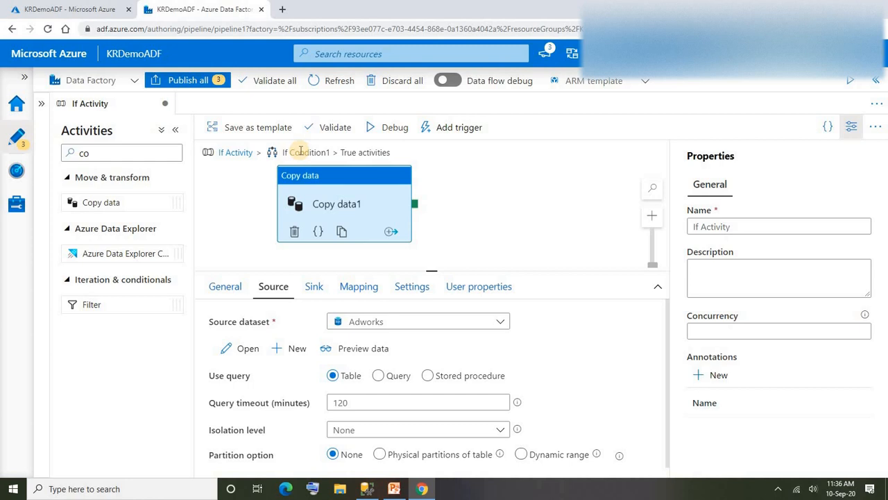
Step: Return to the main pipeline and add a Copy data activity to the False case of the If Condition
{"action": "left_click", "coordinate": [236, 152]}
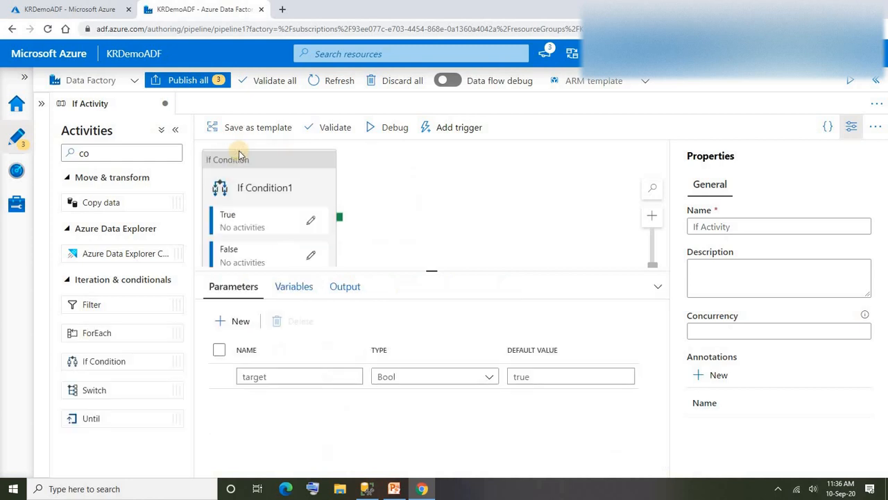
{"action": "left_click", "coordinate": [291, 234]}
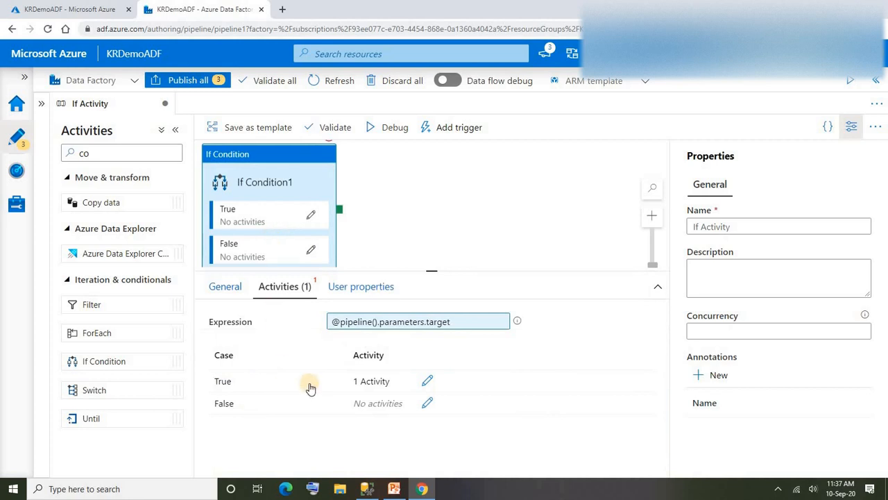
{"action": "left_click", "coordinate": [425, 404]}
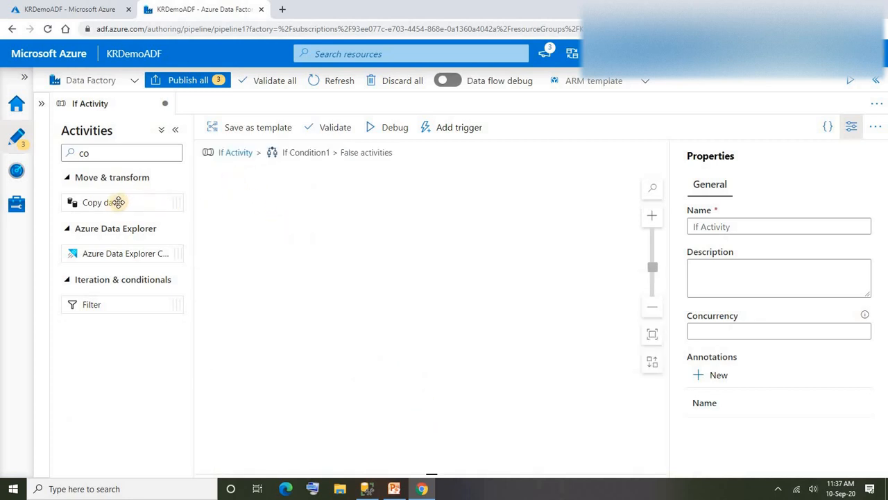
{"action": "left_click_drag", "start_coordinate": [109, 202], "coordinate": [378, 211]}
{"action": "left_click", "coordinate": [408, 179]}
{"action": "left_click_drag", "start_coordinate": [409, 183], "coordinate": [409, 194]}
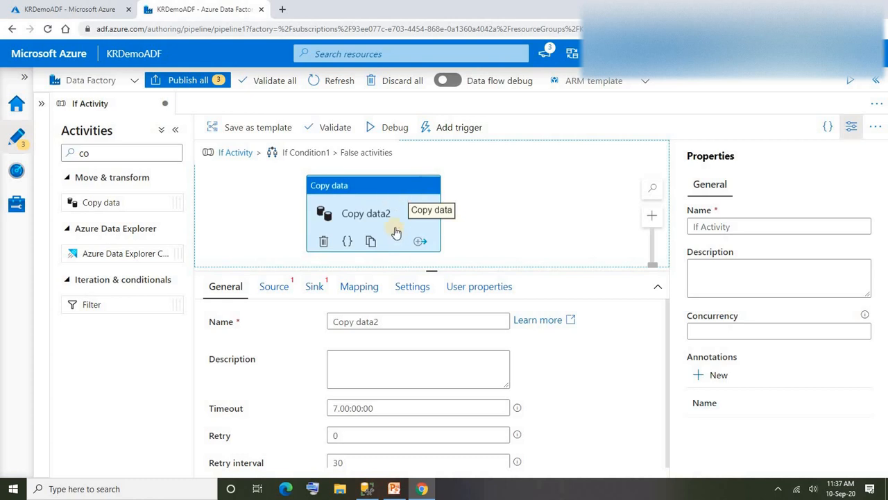
Step: Set the existing Adworks dataset as the source of the False case's Copy data activity
{"action": "left_click", "coordinate": [268, 290]}
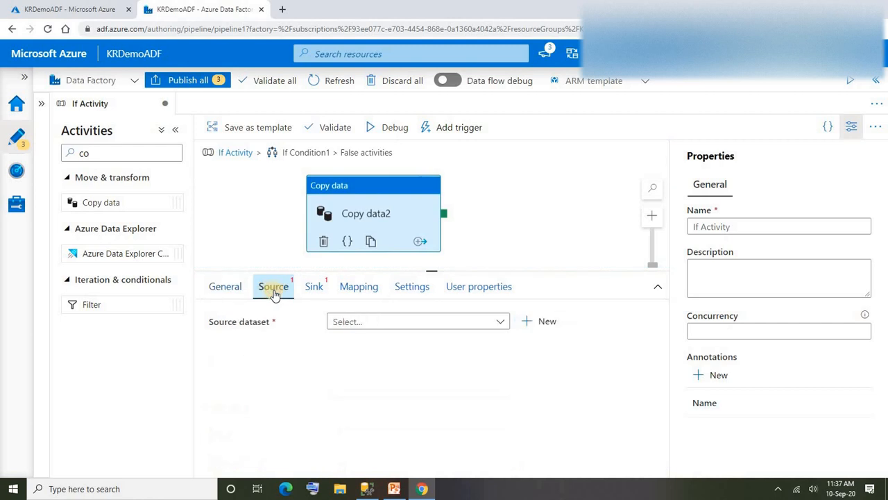
{"action": "left_click", "coordinate": [500, 323]}
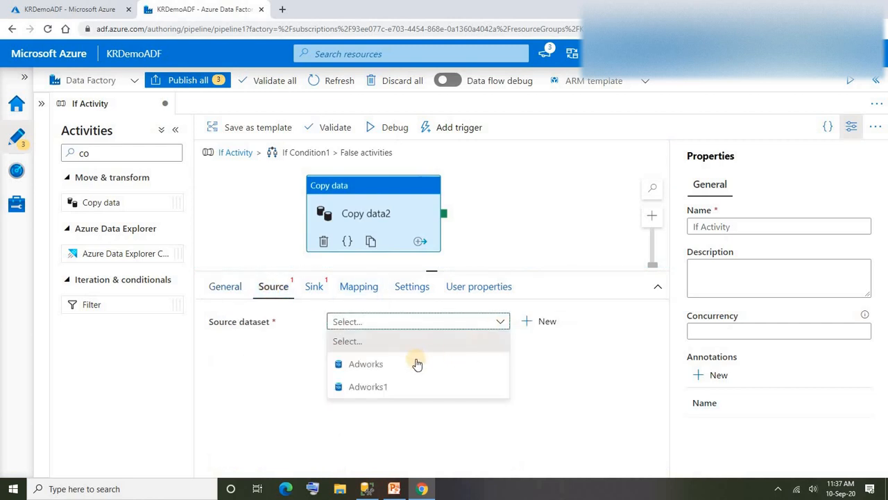
{"action": "left_click", "coordinate": [375, 362]}
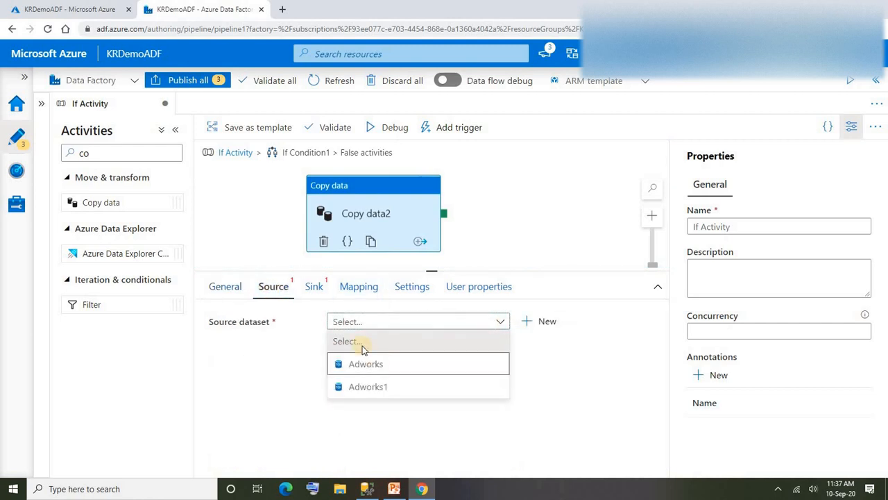
Step: Start a new sink dataset for the False case's Copy data activity with Azure SQL Database as its data store
{"action": "left_click", "coordinate": [316, 286]}
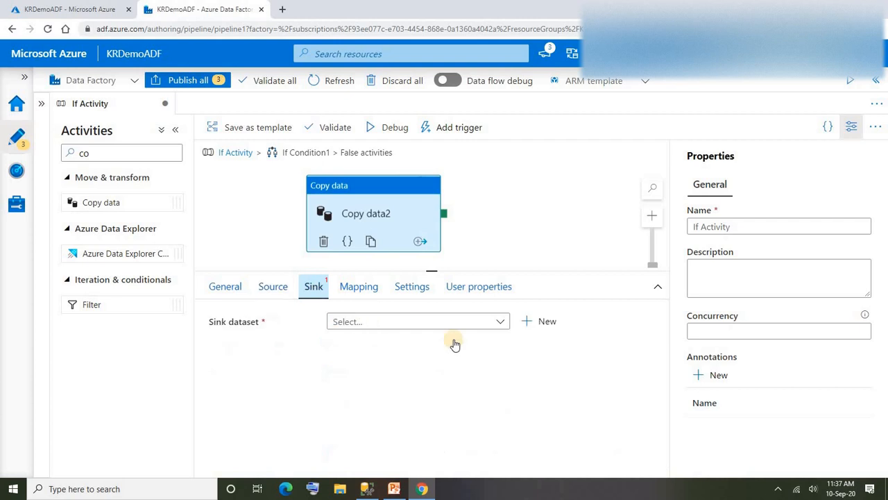
{"action": "left_click", "coordinate": [547, 326]}
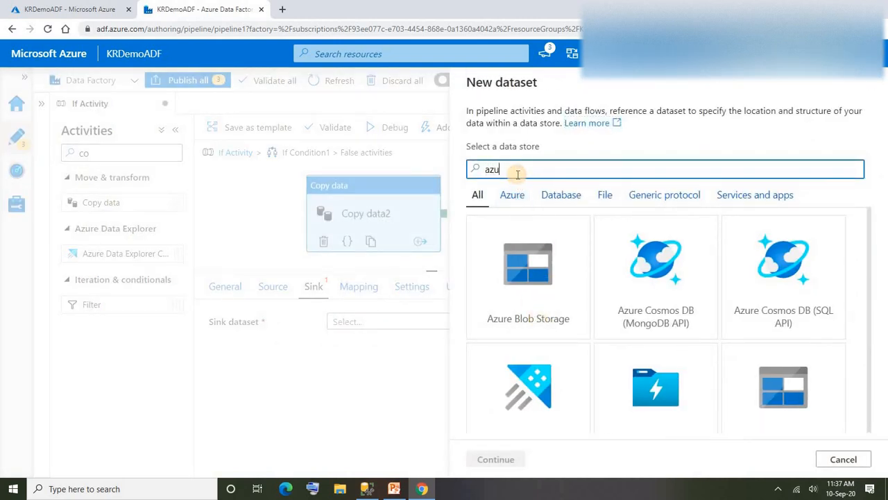
{"action": "type", "text": "azure sql"}
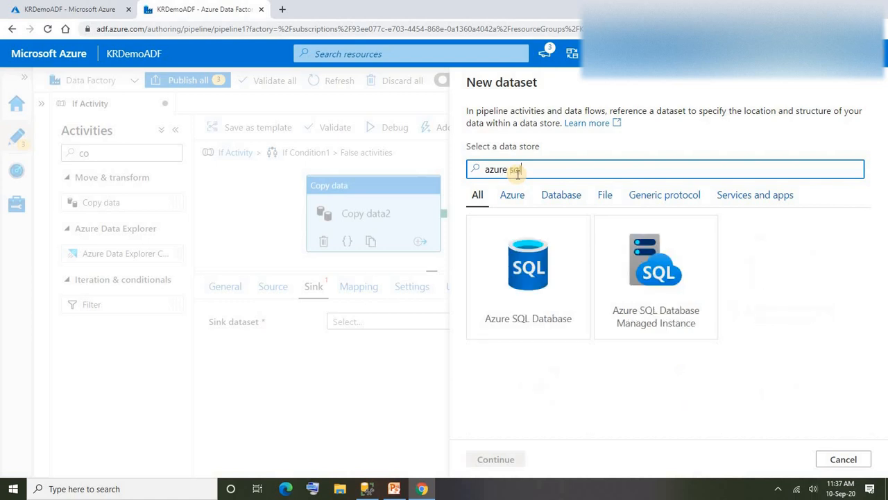
{"action": "left_click", "coordinate": [535, 289]}
{"action": "left_click", "coordinate": [492, 458]}
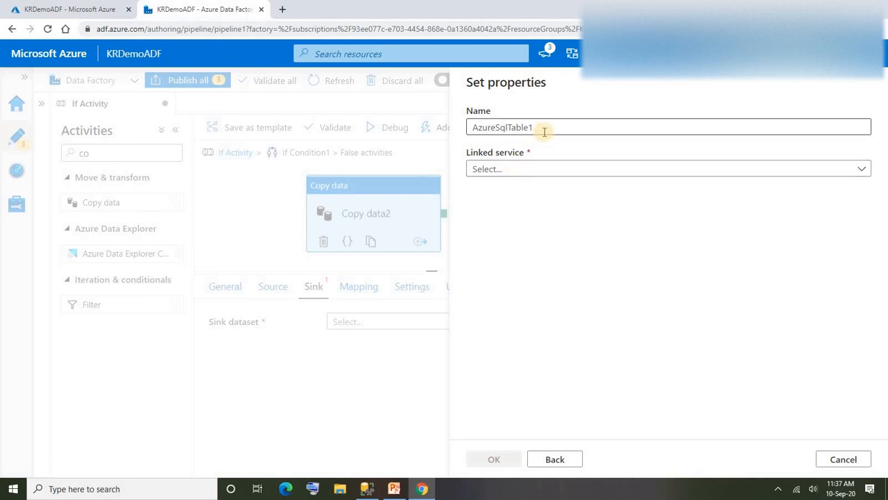
Step: Name the sink dataset Adworks2, link it to the Adworksnew service, and create it with the dbo.address2 table
{"action": "double_click", "coordinate": [493, 128]}
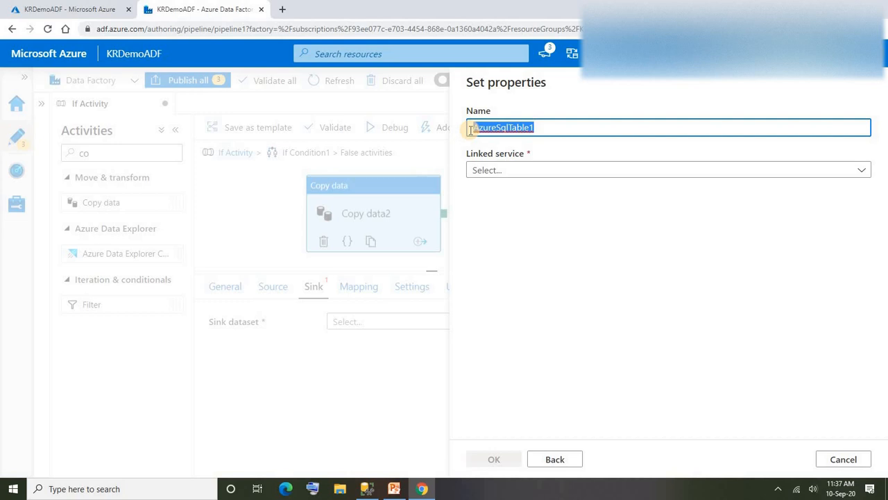
{"action": "type", "text": "Add"}
{"action": "type", "text": "AdworksAd"}
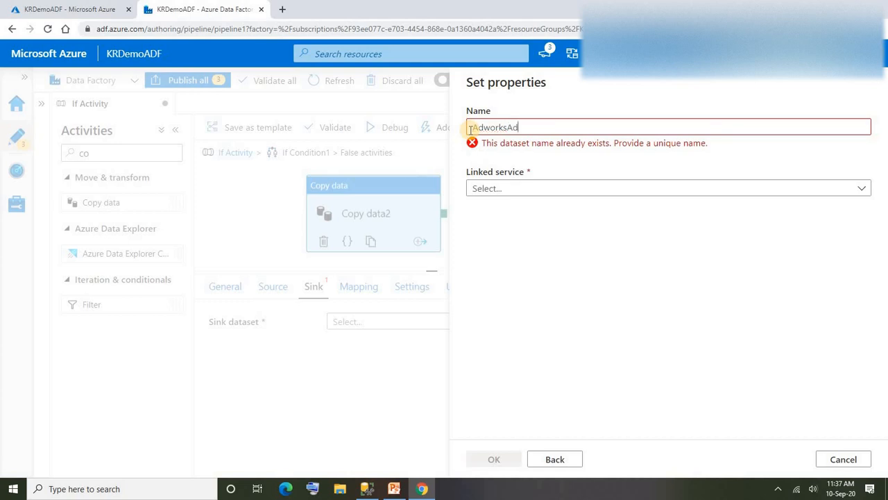
{"action": "key", "text": "BackSpace"}
{"action": "key", "text": "BackSpace"}
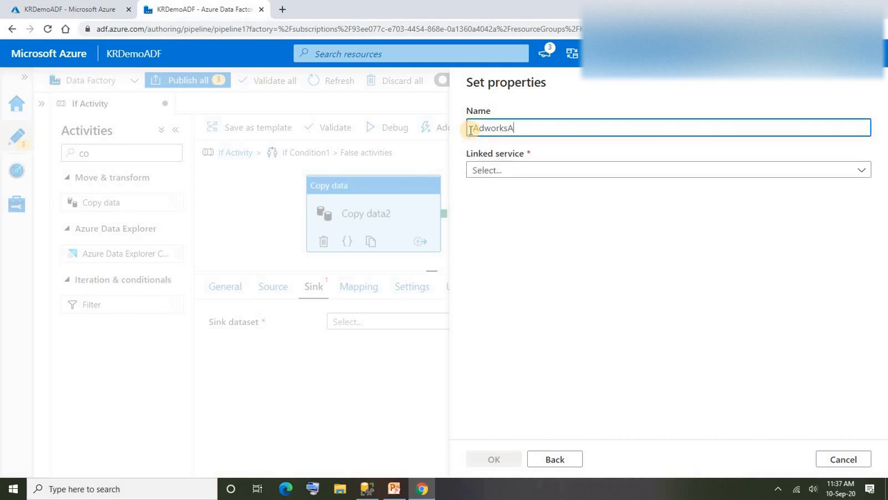
{"action": "key", "text": "BackSpace"}
{"action": "type", "text": "2"}
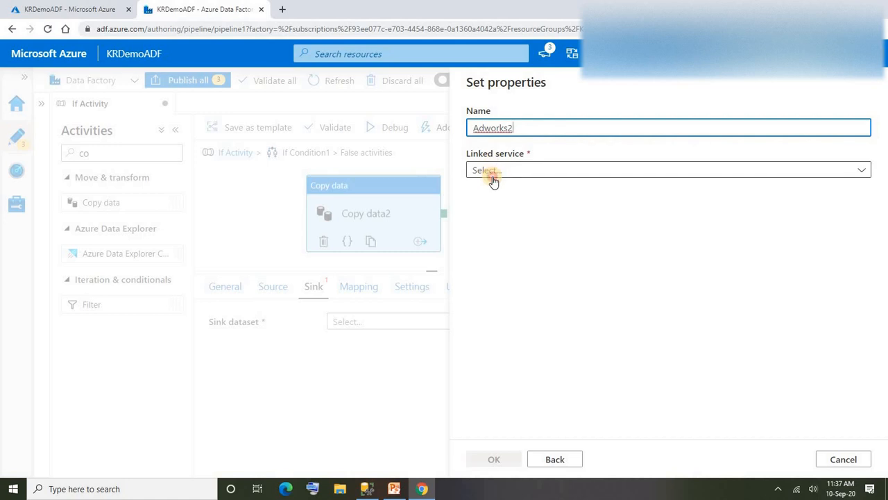
{"action": "left_click", "coordinate": [493, 179]}
{"action": "left_click", "coordinate": [492, 258]}
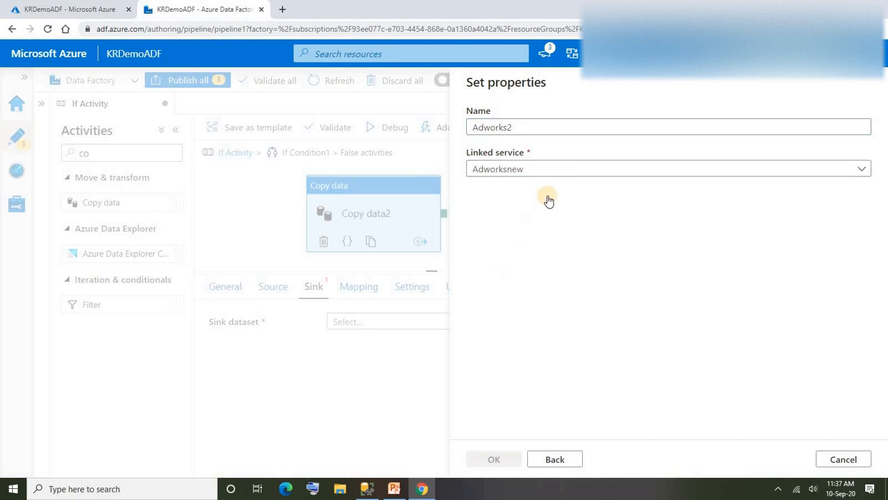
{"action": "left_click", "coordinate": [514, 214]}
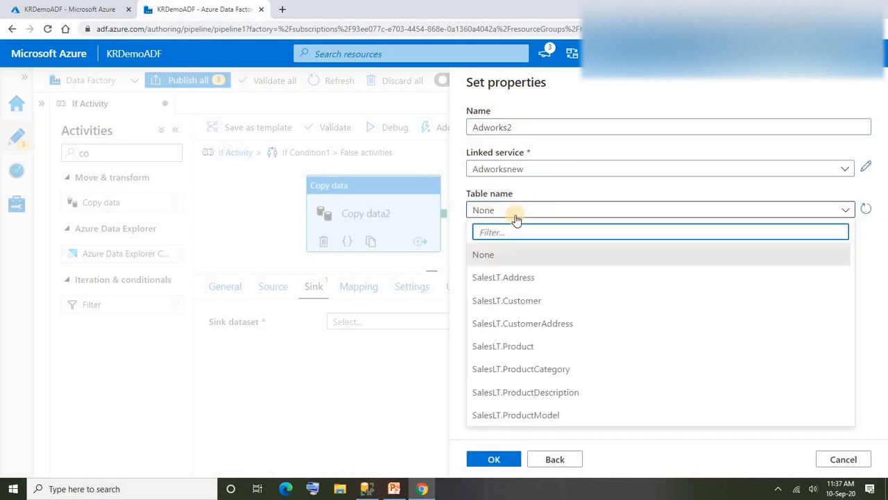
{"action": "type", "text": "addr"}
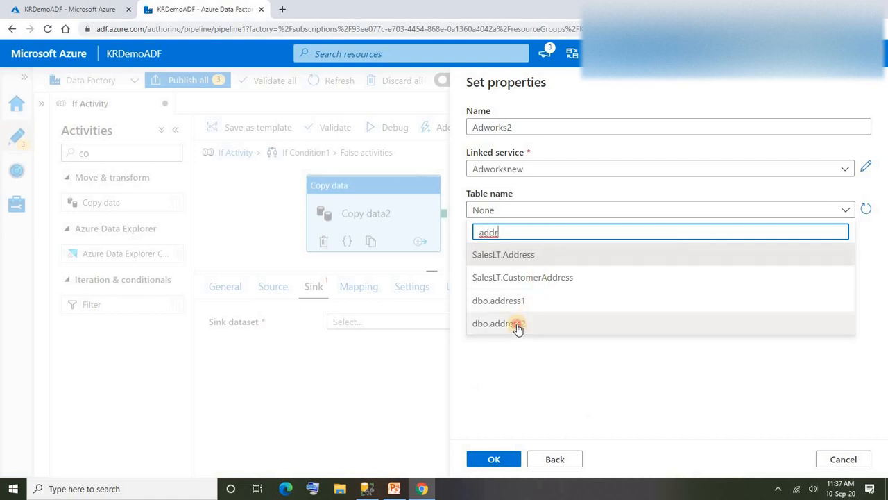
{"action": "left_click", "coordinate": [516, 326]}
{"action": "left_click", "coordinate": [492, 461]}
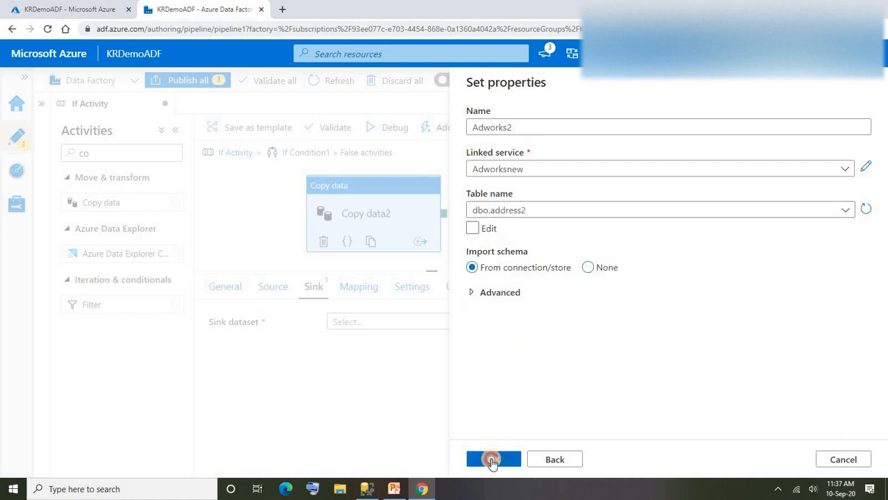
Step: Import the source and sink schemas into the column mapping of the False case's Copy data activity
{"action": "left_click", "coordinate": [359, 290]}
{"action": "left_click", "coordinate": [271, 352]}
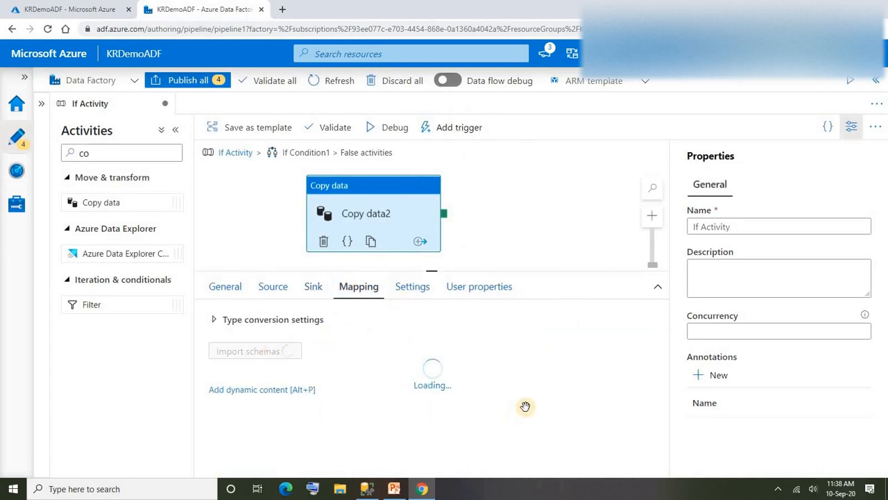
{"action": "left_click", "coordinate": [226, 285]}
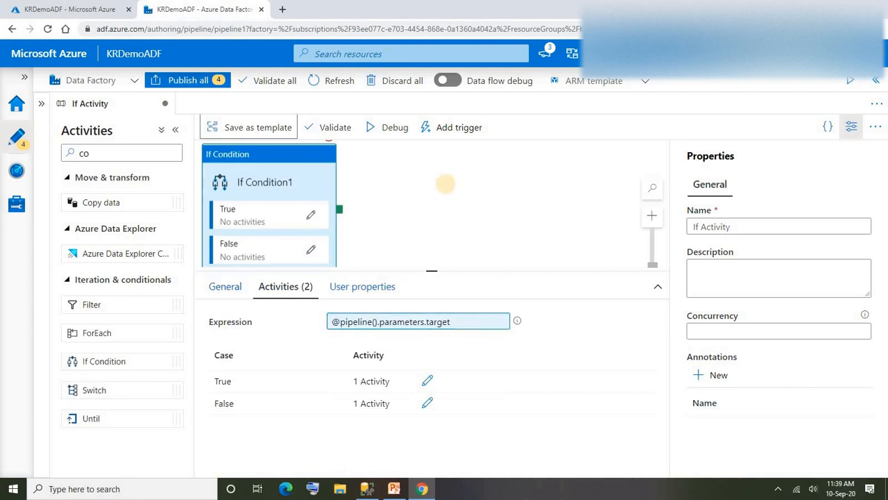
Step: Start a debug run of the pipeline and open the target parameter's value for editing
{"action": "left_click", "coordinate": [446, 185]}
{"action": "left_click", "coordinate": [373, 126]}
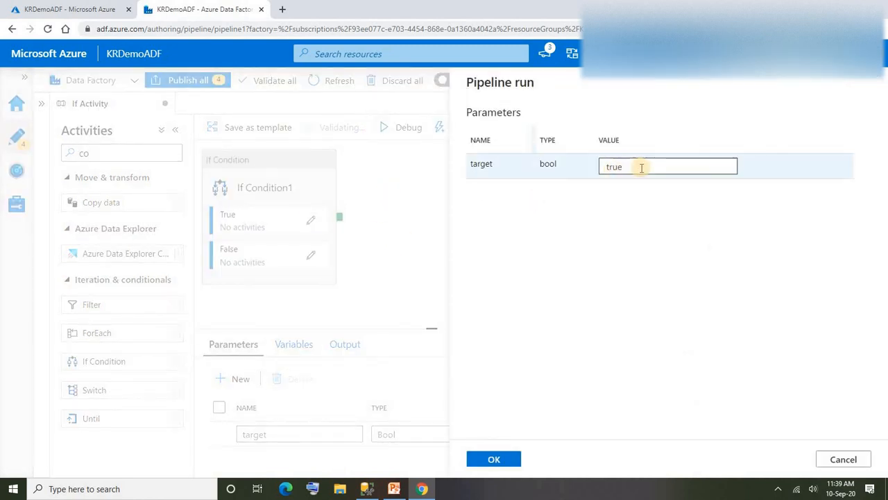
{"action": "left_click", "coordinate": [600, 168]}
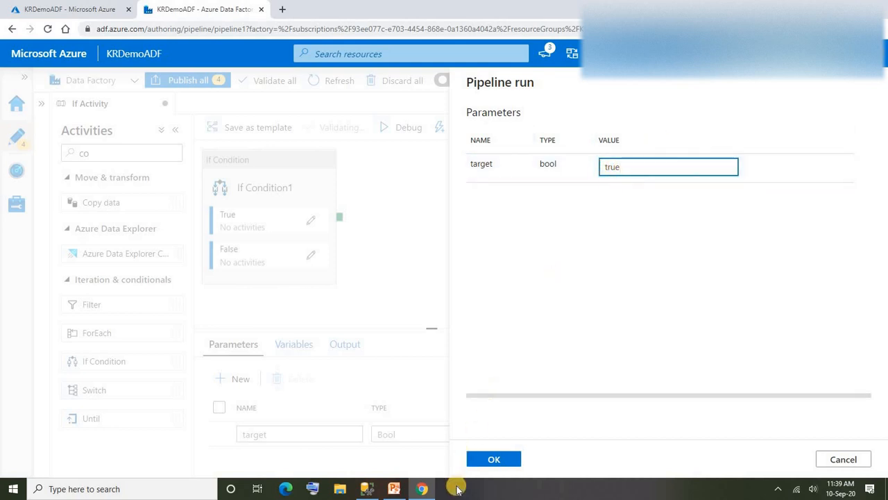
Step: Switch to SQL Server Management Studio and query all rows of address1 and address2 separately before the pipeline run
{"action": "left_click", "coordinate": [366, 490]}
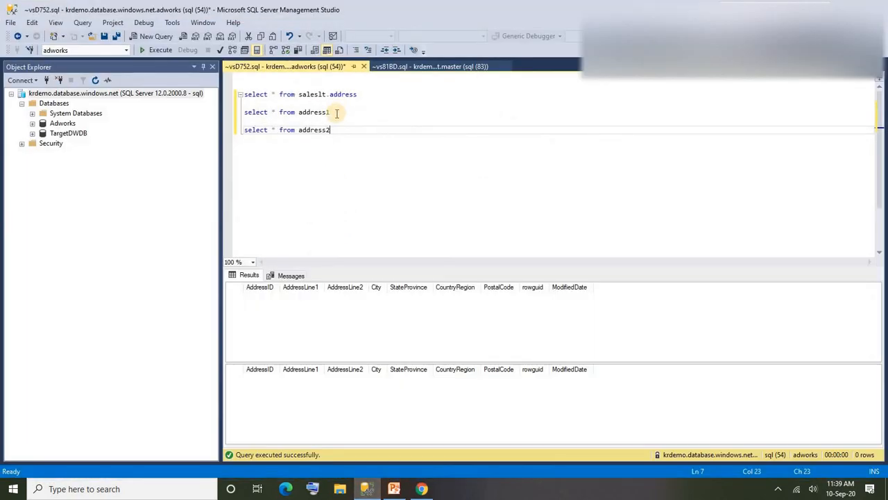
{"action": "key", "text": "shift+Home"}
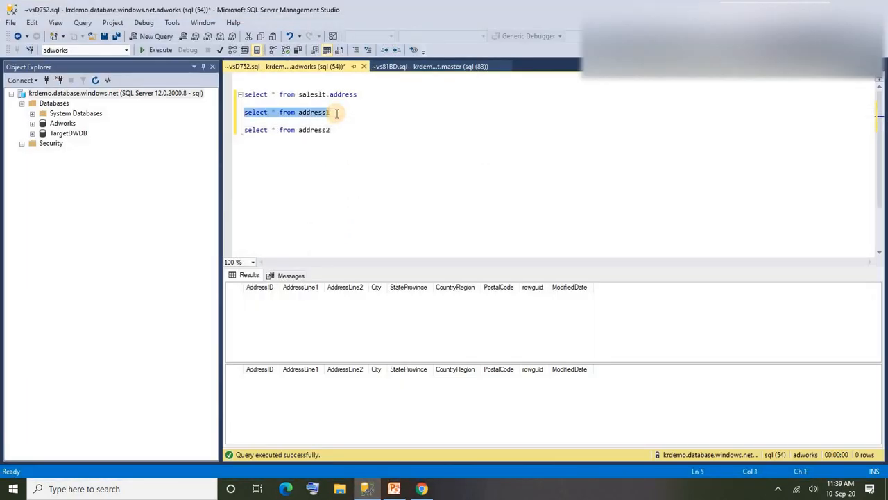
{"action": "left_click", "coordinate": [157, 52]}
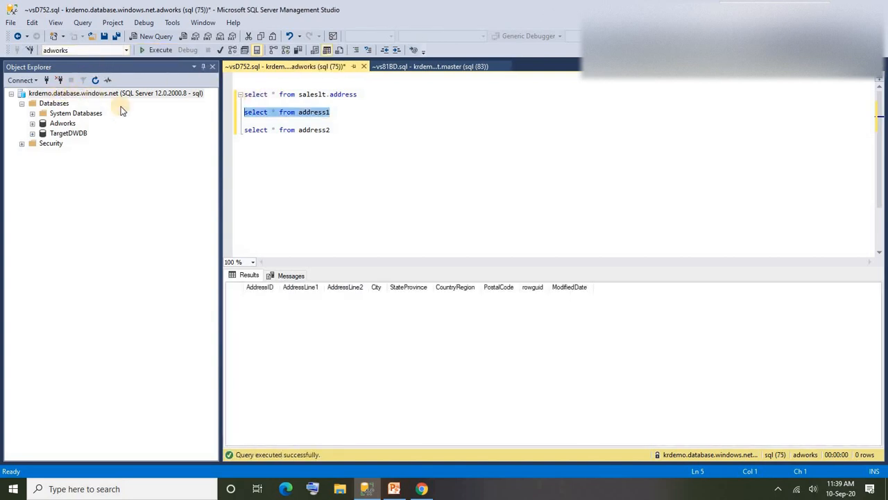
{"action": "left_click", "coordinate": [335, 129]}
{"action": "key", "text": "shift+Home"}
{"action": "left_click", "coordinate": [158, 51]}
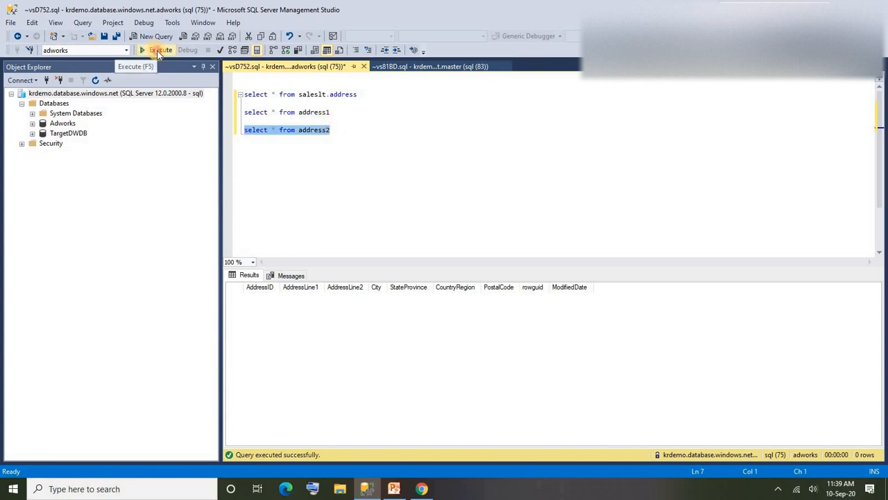
{"action": "double_click", "coordinate": [340, 95]}
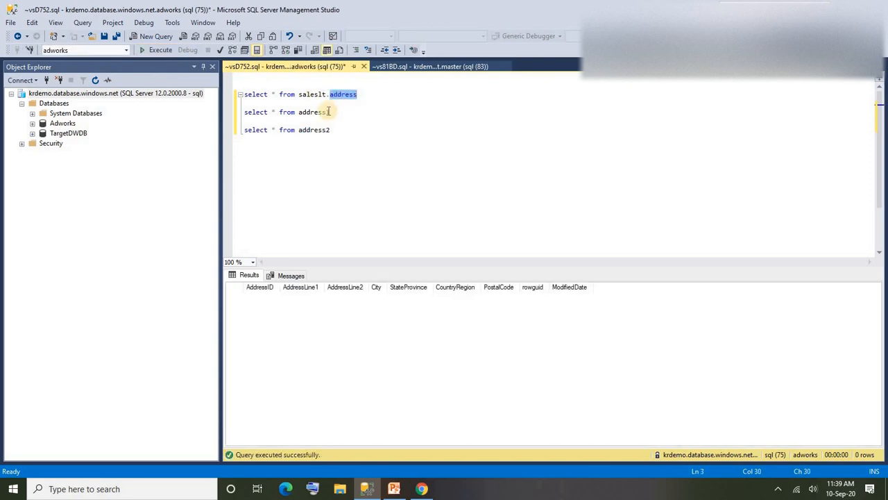
{"action": "double_click", "coordinate": [314, 113]}
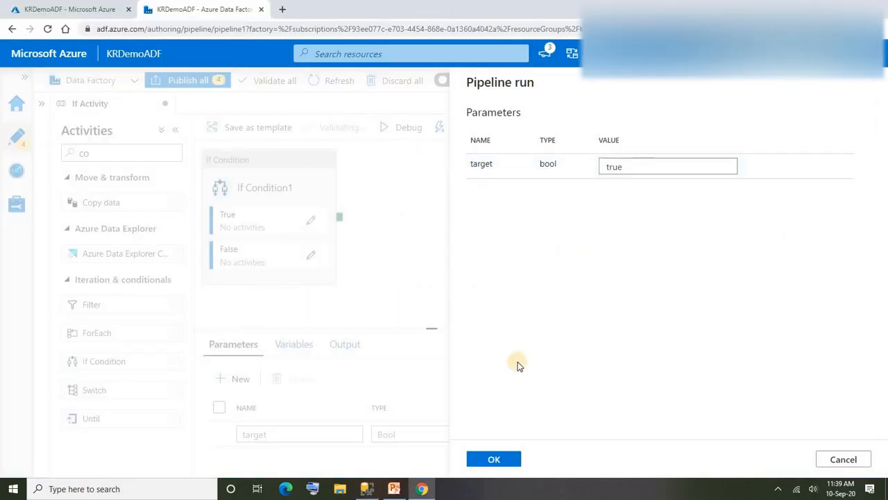
Step: Run the pipeline debug with target set to true and query the address1 table in SQL Server Management Studio
{"action": "left_click", "coordinate": [489, 461]}
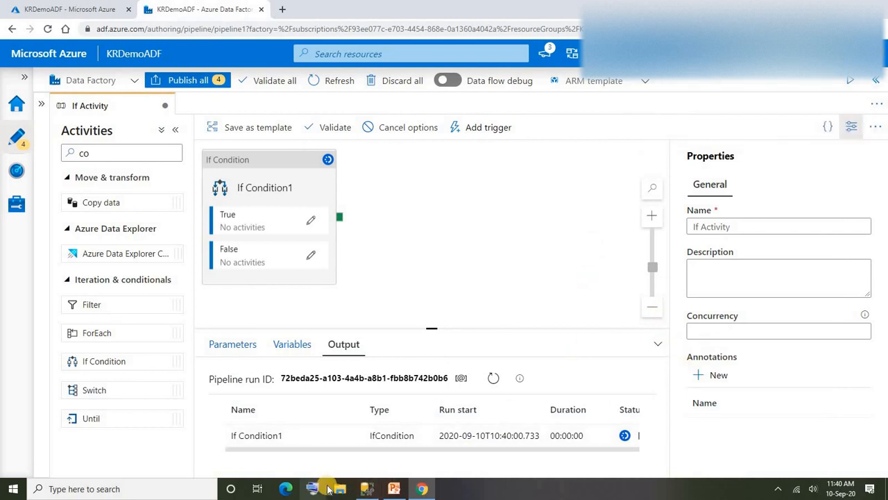
{"action": "left_click", "coordinate": [367, 489]}
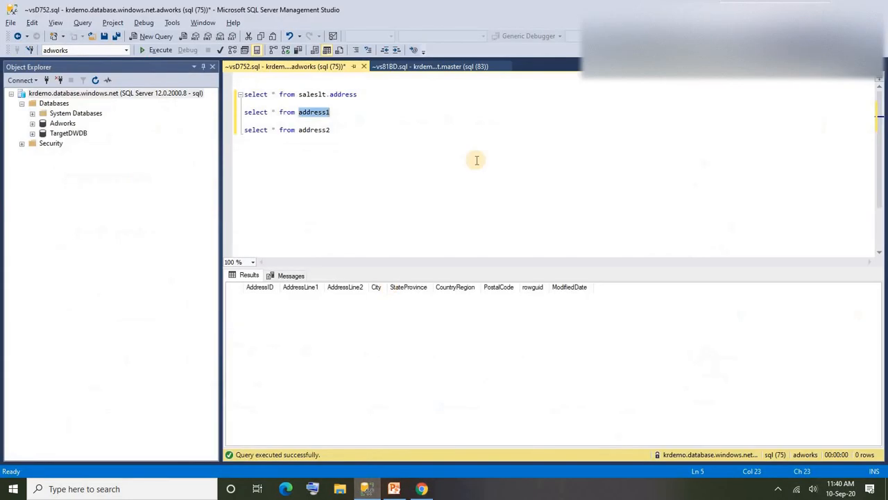
{"action": "key", "text": "shift+Home"}
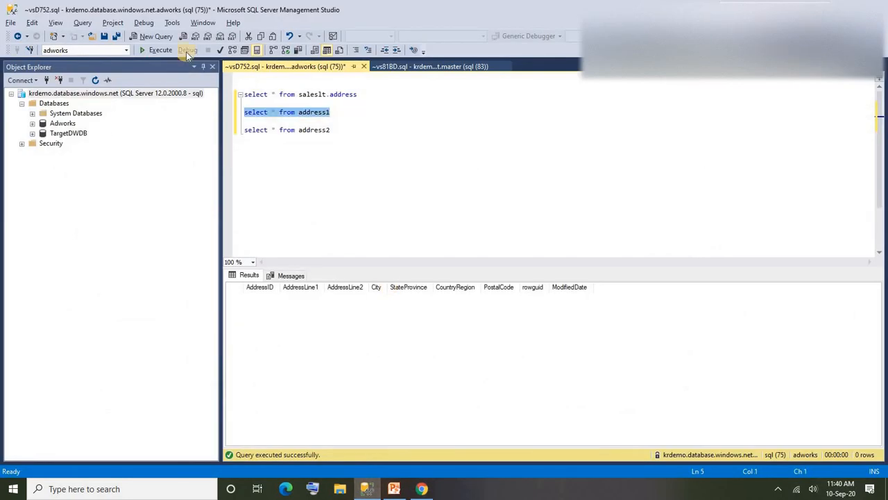
{"action": "left_click", "coordinate": [156, 50]}
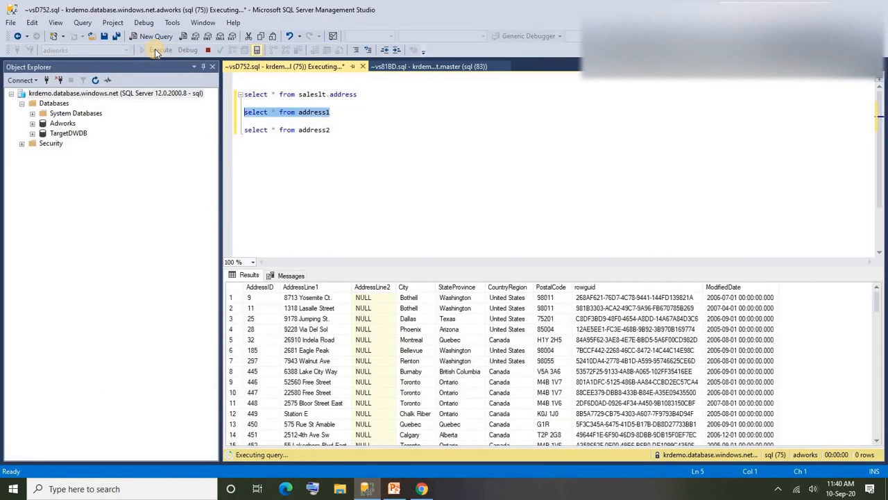
Step: Enlarge the debug output area in Azure Data Factory to check the activity statuses, and check address2 in SQL Server Management Studio
{"action": "key", "text": "alt+Tab"}
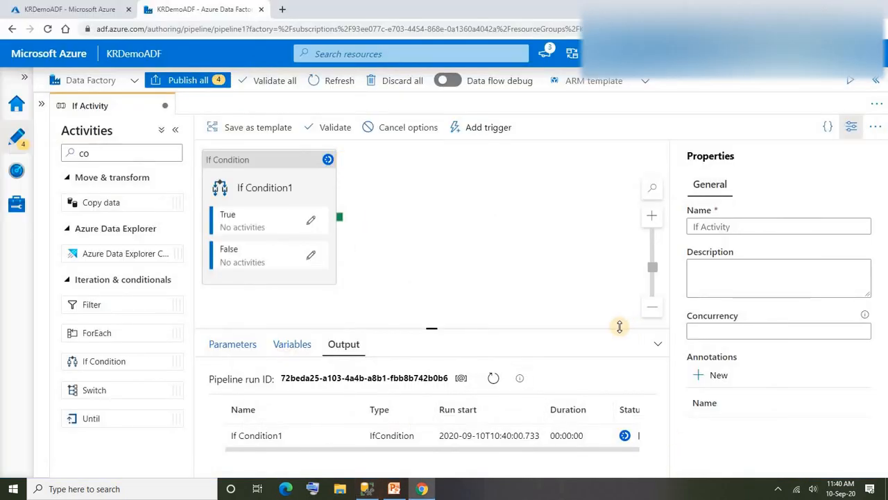
{"action": "left_click_drag", "start_coordinate": [432, 326], "coordinate": [422, 284]}
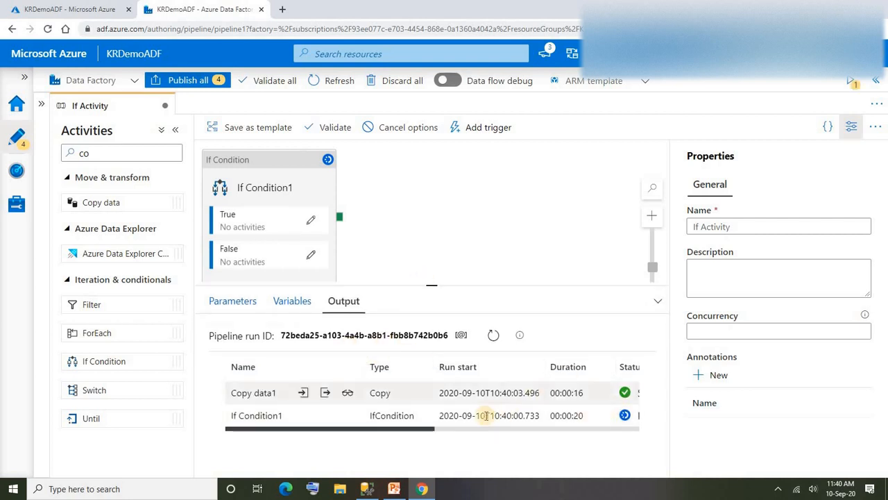
{"action": "left_click", "coordinate": [367, 489]}
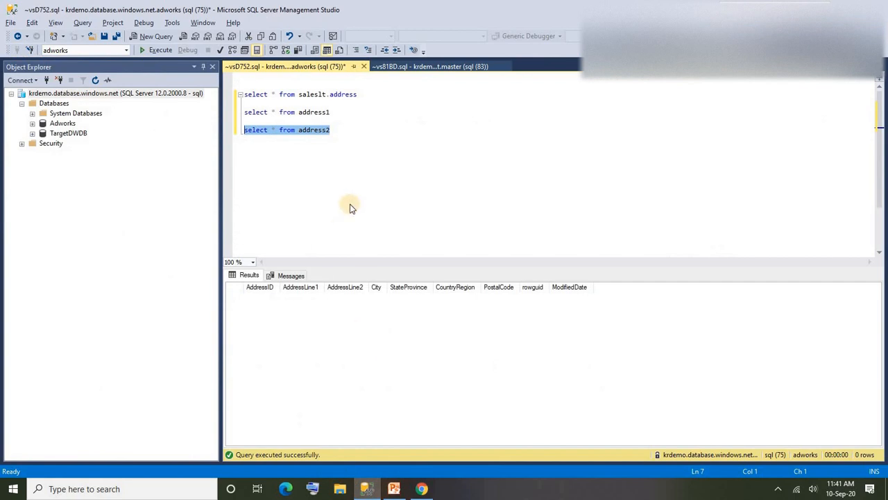
{"action": "key", "text": "alt+Tab"}
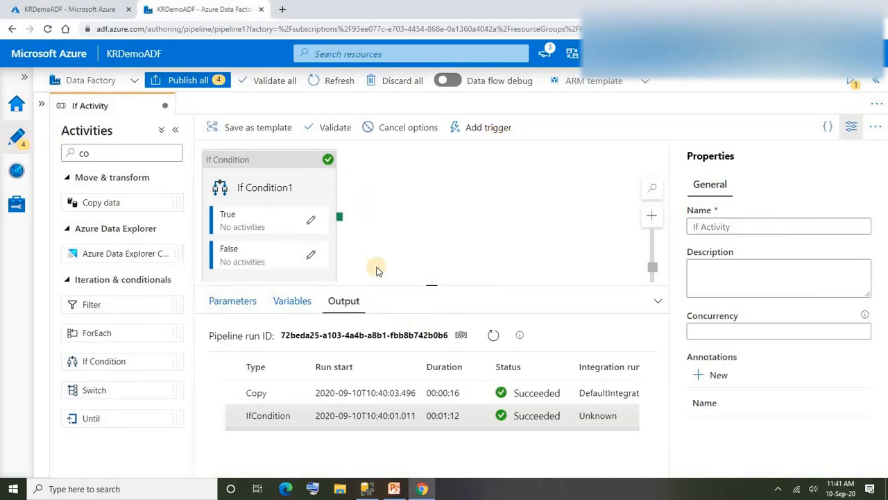
Step: Run the pipeline in debug mode again with the target parameter set to false
{"action": "left_click", "coordinate": [380, 129]}
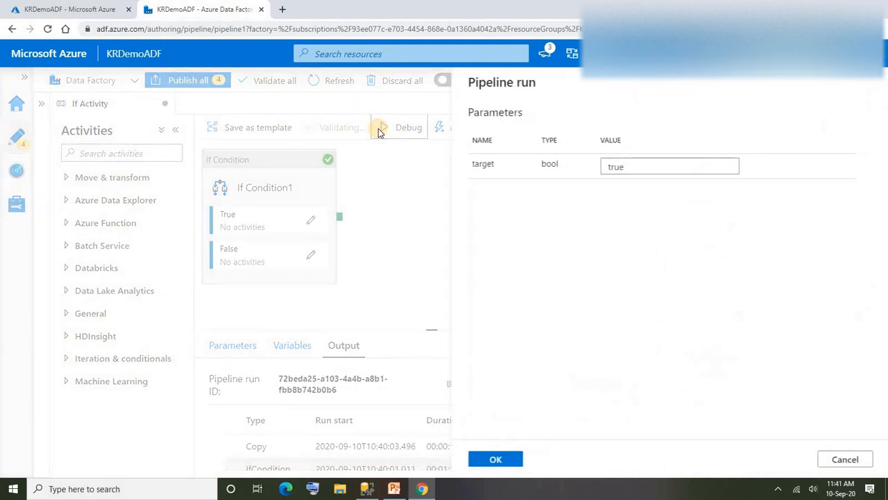
{"action": "left_click", "coordinate": [678, 167]}
{"action": "key", "text": "BackSpace"}
{"action": "key", "text": "BackSpace"}
{"action": "key", "text": "BackSpace"}
{"action": "key", "text": "BackSpace"}
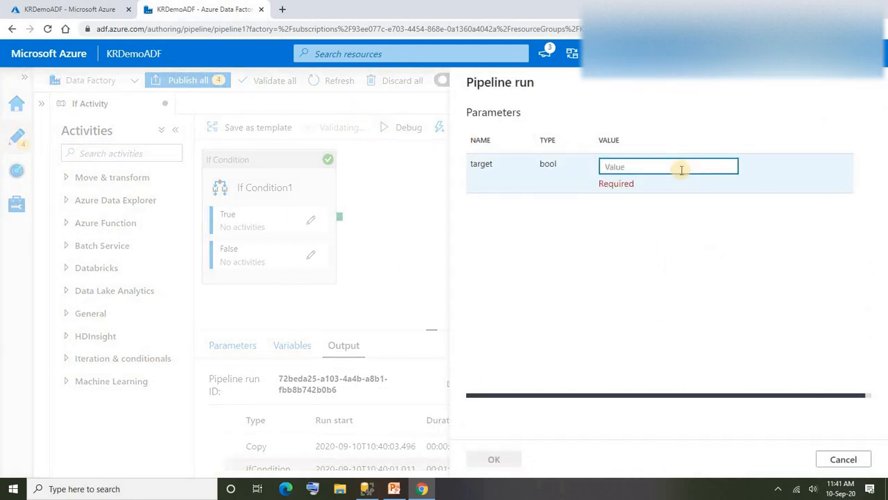
{"action": "type", "text": "false"}
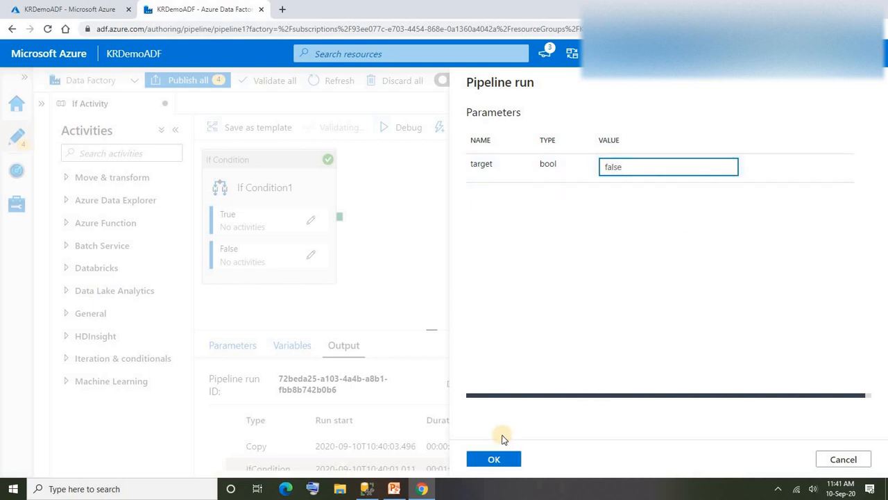
{"action": "left_click", "coordinate": [491, 461]}
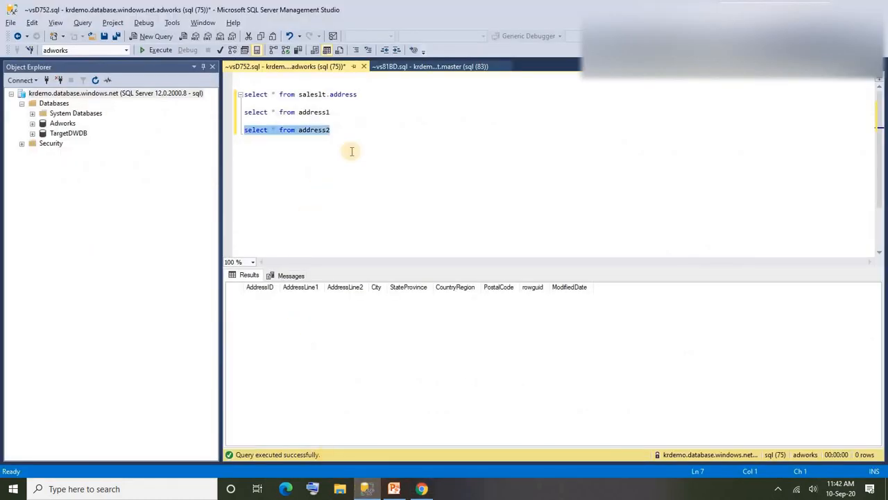
Step: Query all rows of address2 in SQL Server Management Studio and return to the pipeline in Azure Data Factory
{"action": "left_click", "coordinate": [345, 129]}
{"action": "key", "text": "shift+Home"}
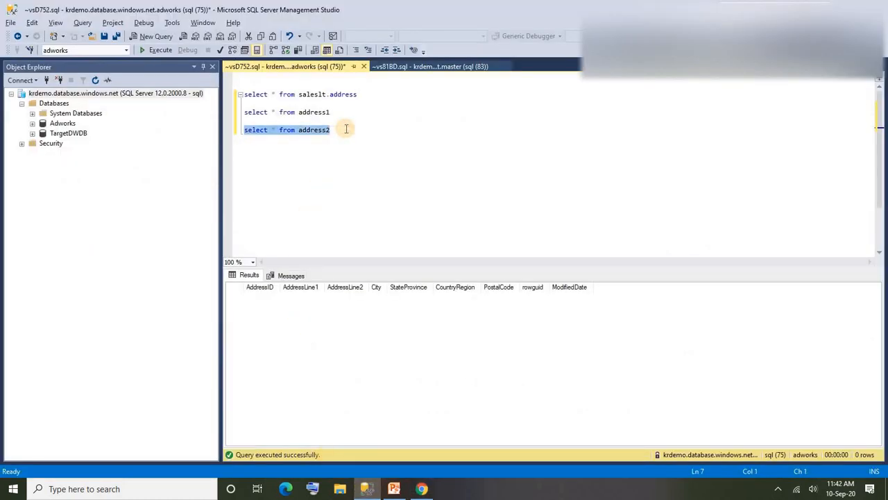
{"action": "left_click", "coordinate": [155, 52]}
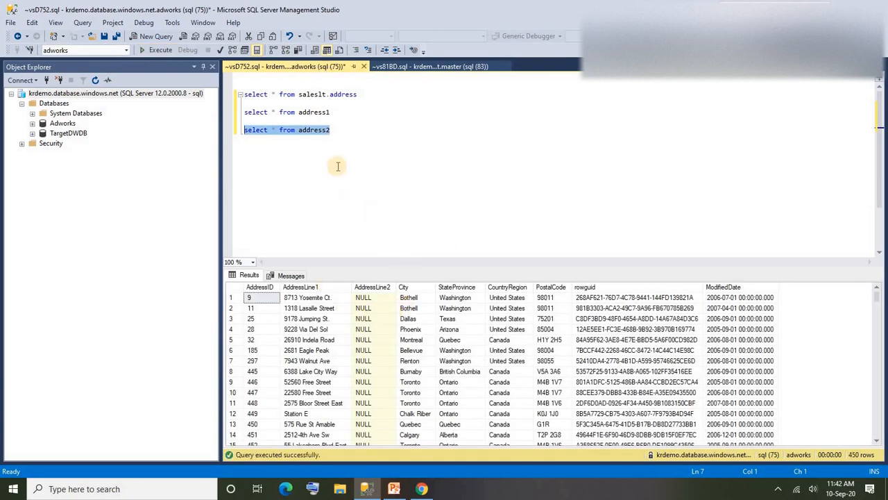
{"action": "left_click", "coordinate": [347, 132]}
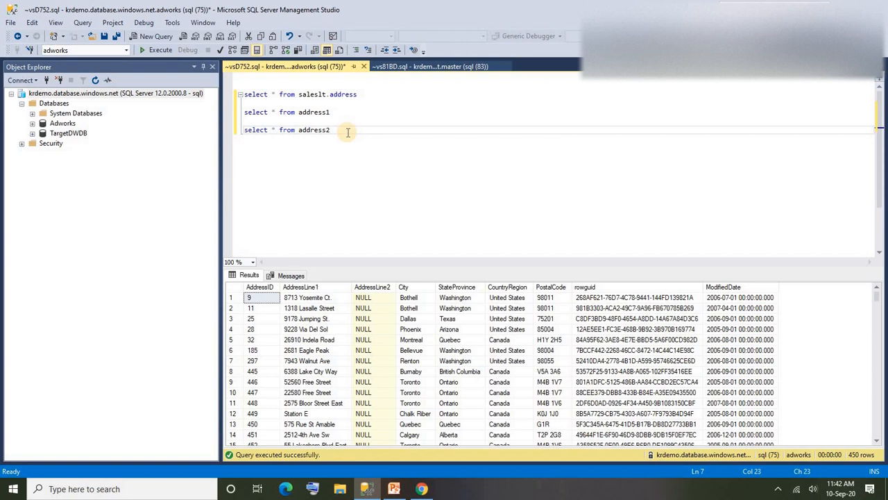
{"action": "key", "text": "alt+Tab"}
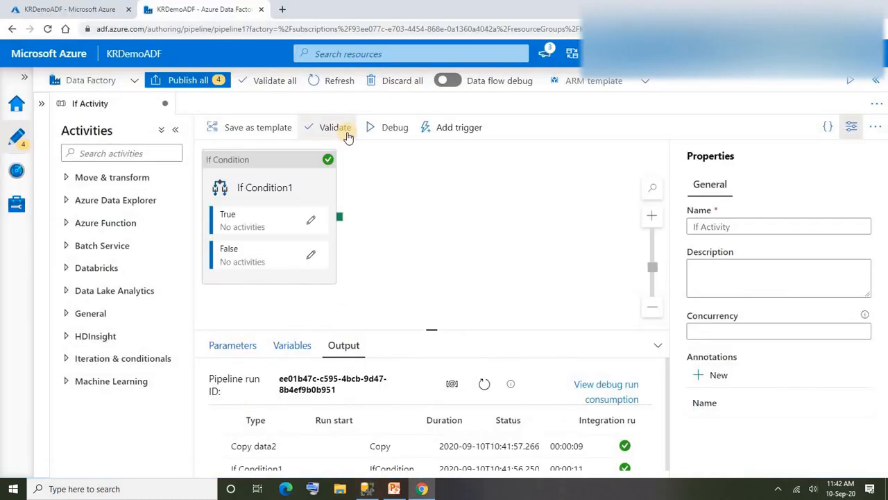